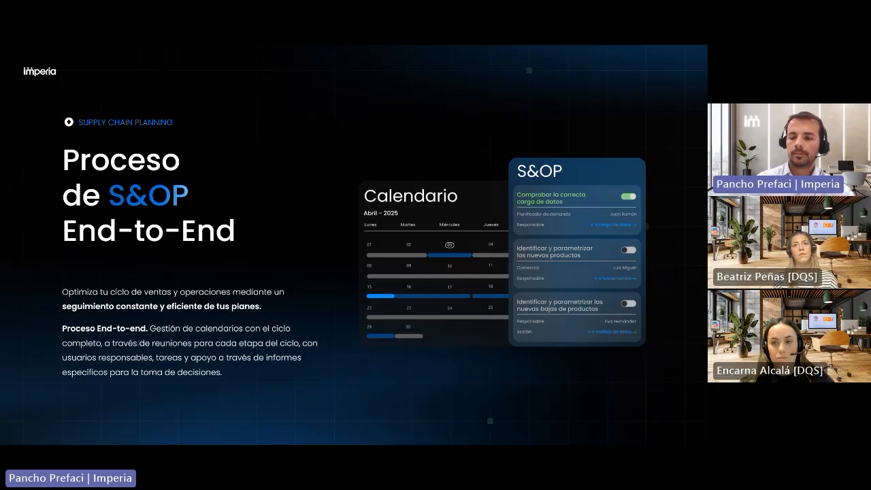
Step: Leave the presentation for the Imperia website, enter the planning application and sign out of the current session
key("Right")
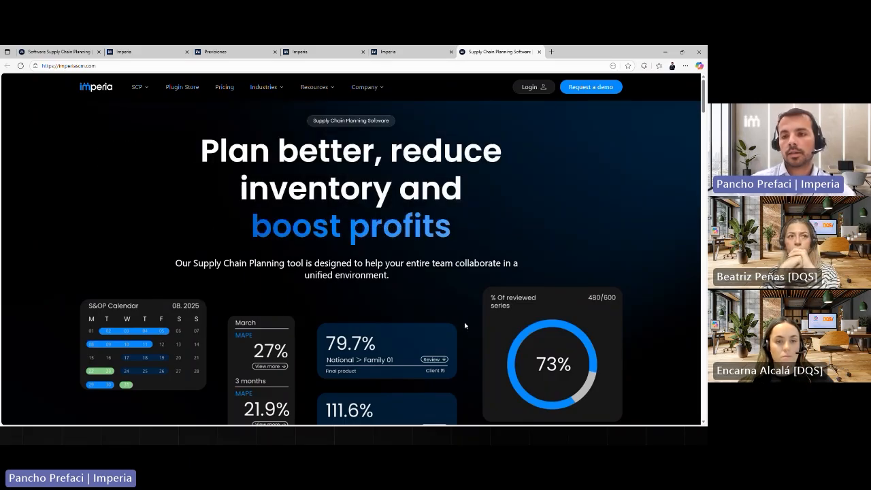
left_click(537, 88)
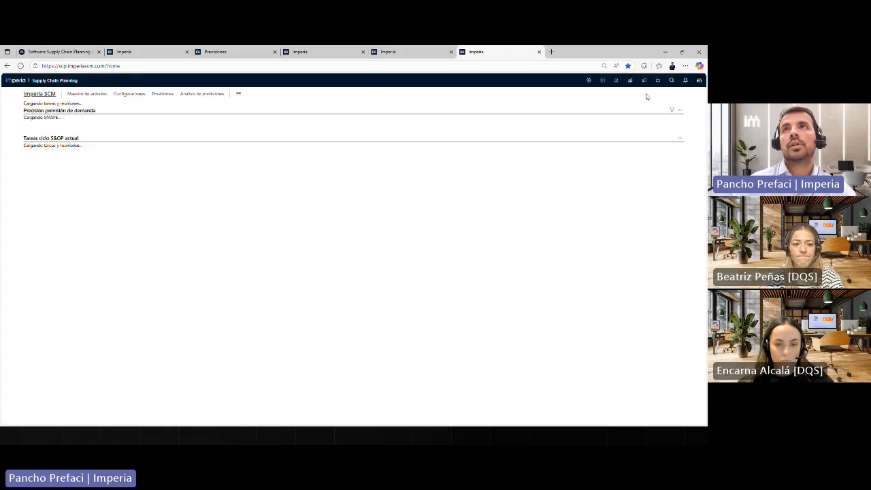
left_click(699, 80)
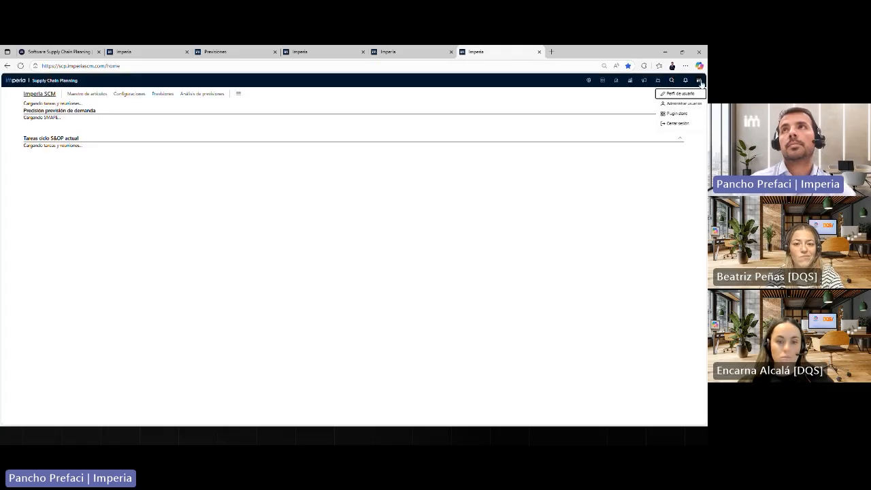
left_click(685, 124)
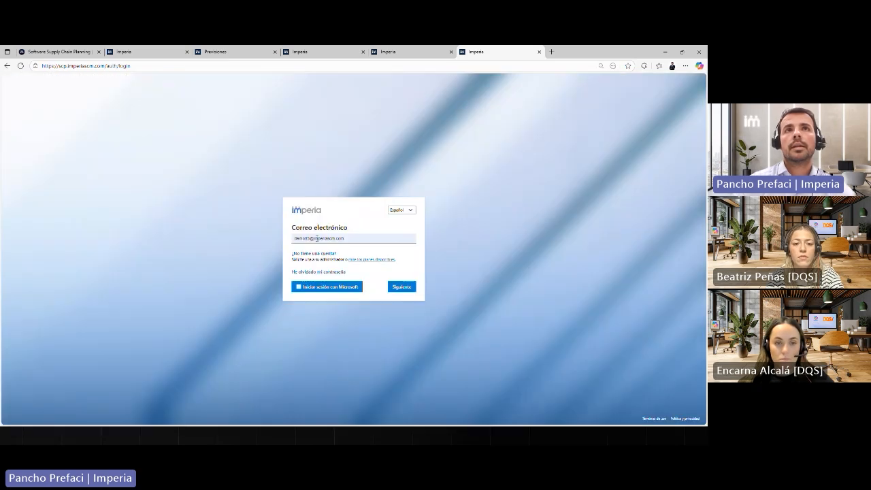
Step: Replace the prefilled login e-mail with the other demo account's address and sign in
left_click(310, 238)
key("BackSpace")
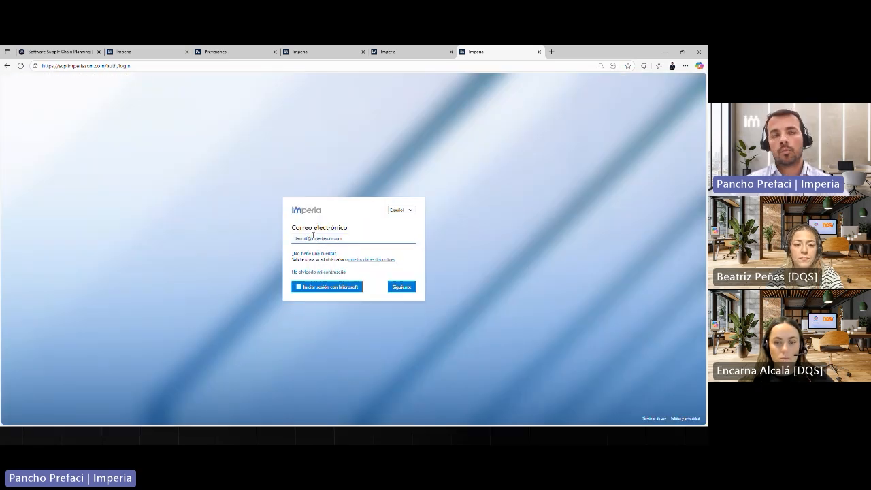
type("1")
left_click(400, 289)
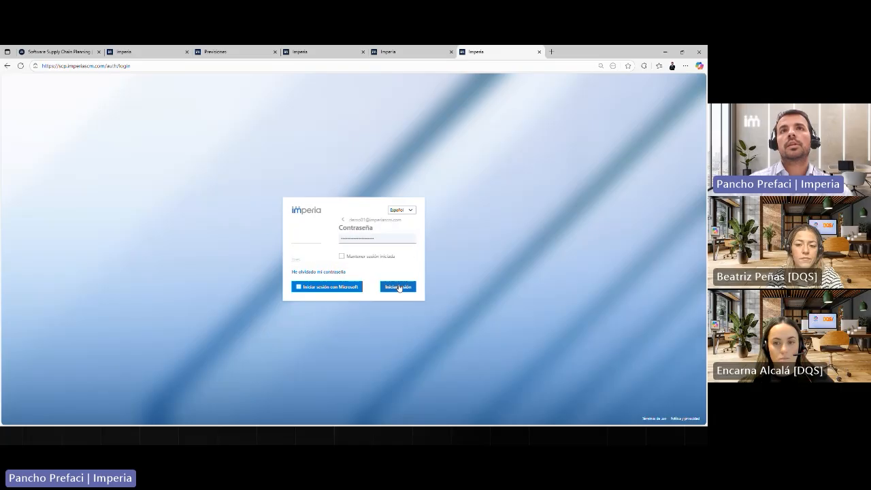
left_click(398, 288)
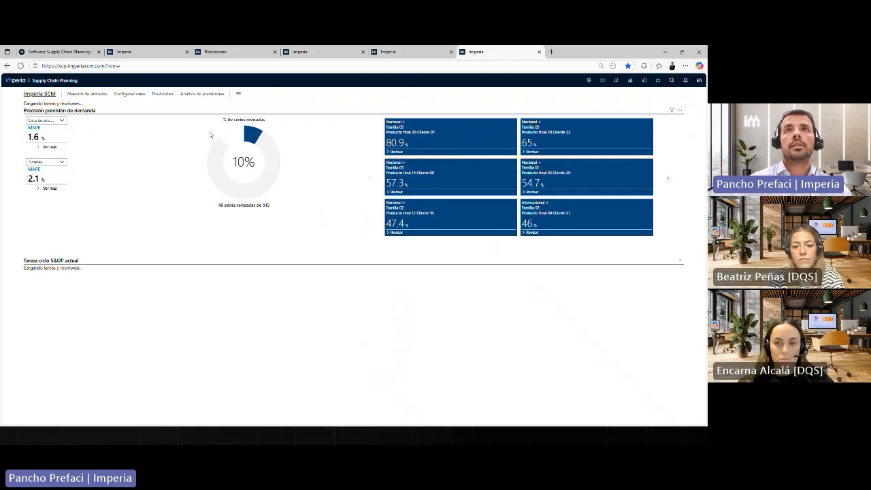
Step: Open the user administration, review the company user's details, roles and access methods, and return to the home page
left_click(152, 54)
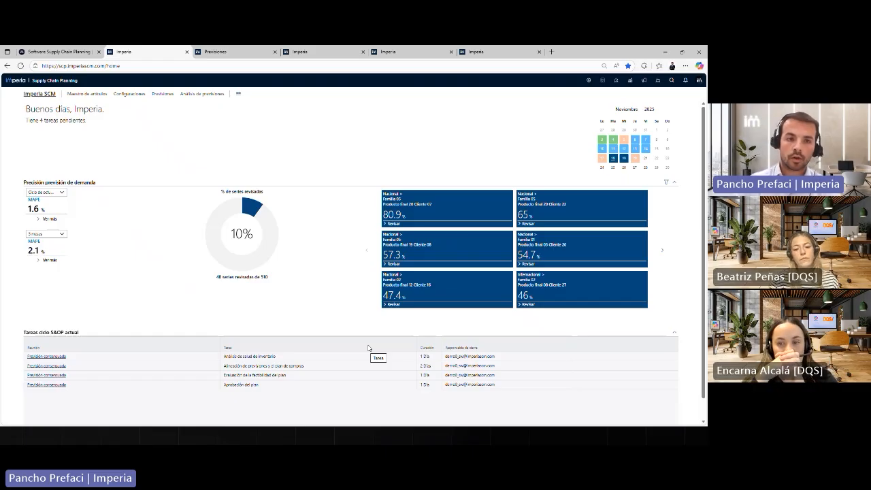
left_click(699, 81)
left_click(683, 104)
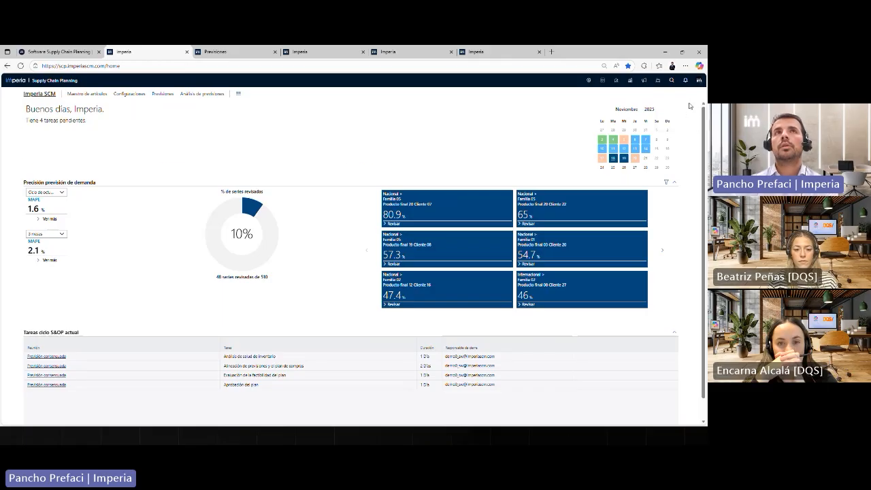
left_click(300, 217)
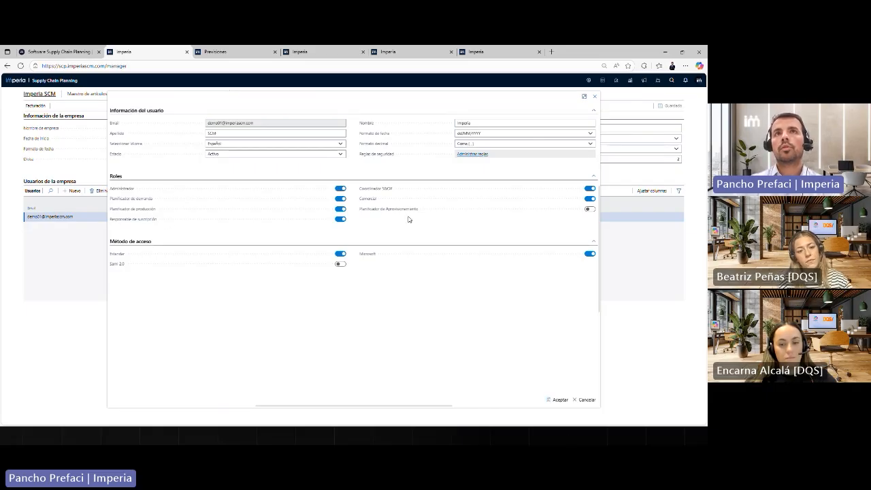
left_click(594, 96)
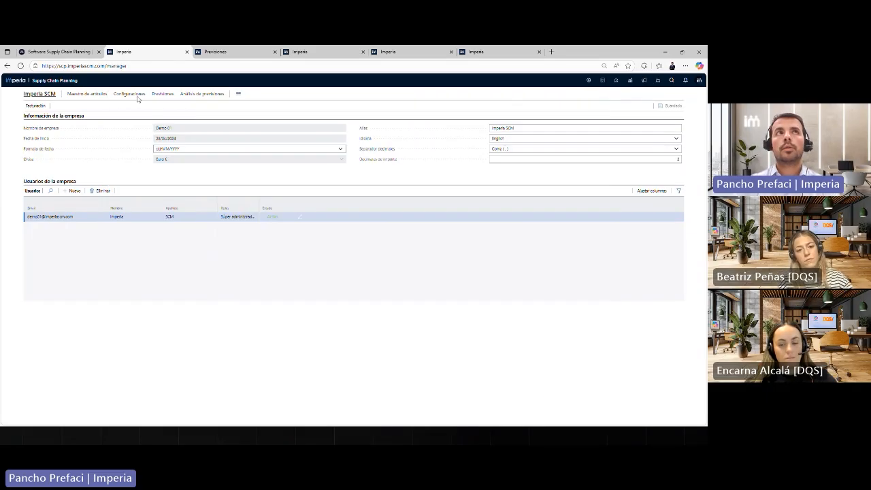
left_click(12, 82)
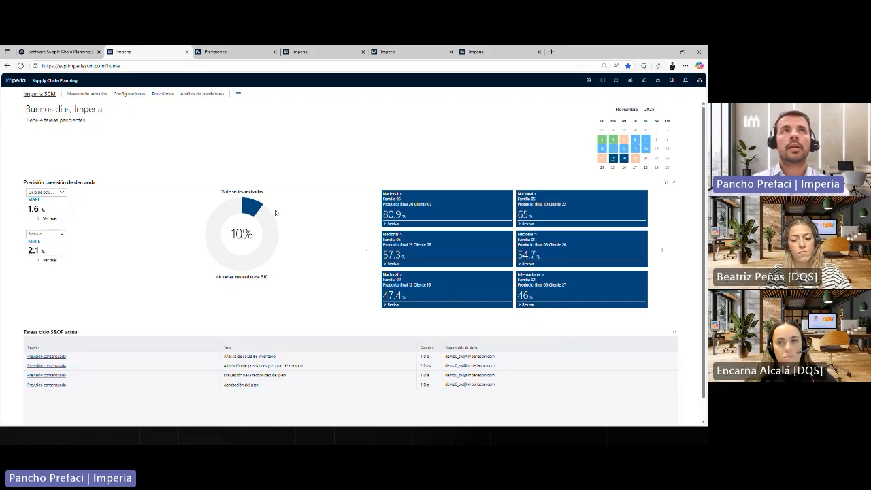
Step: Request the item master and sign in again by correcting the e-mail to the demo account's address
left_click(85, 97)
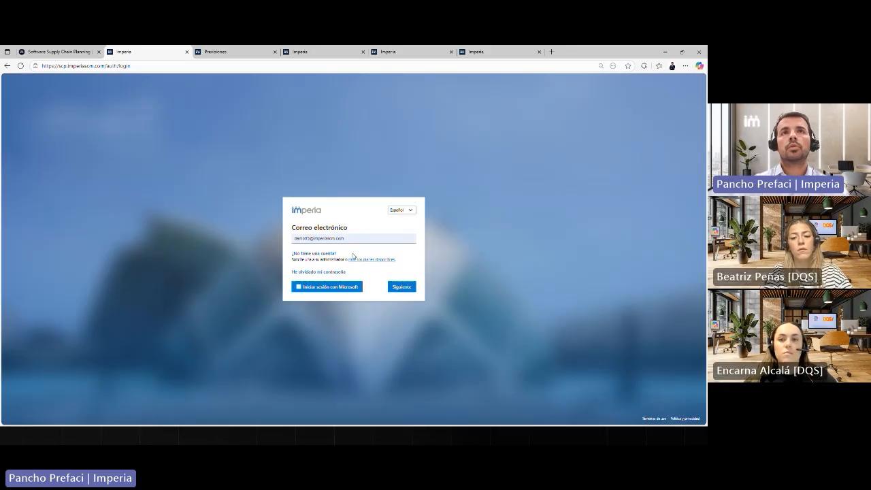
left_click(311, 238)
key("Return")
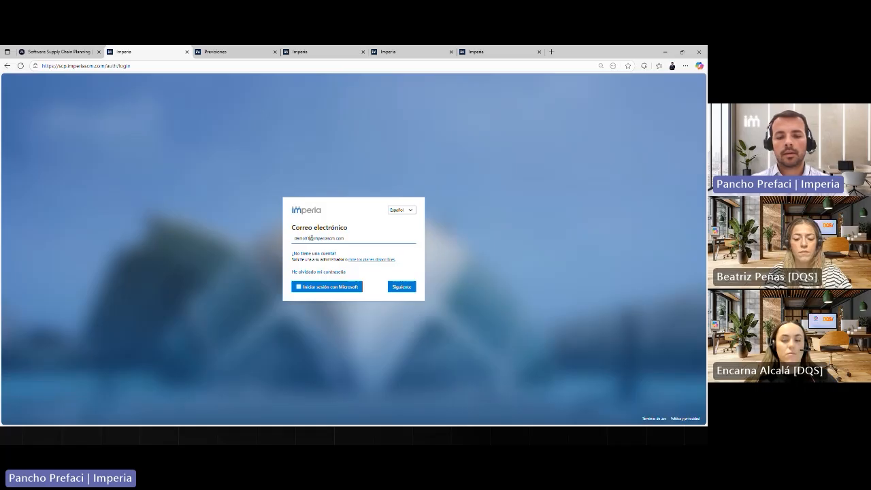
left_click(399, 287)
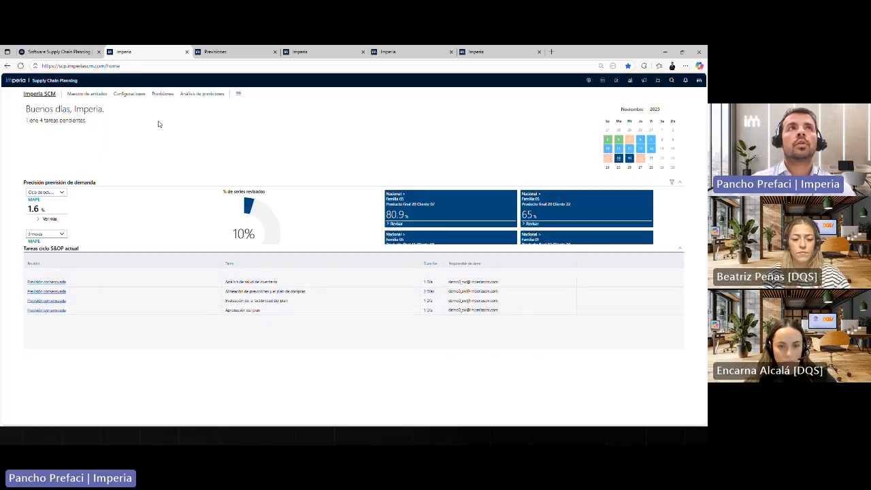
Step: Open the item master, hide its filters and widen the replenishment mode column
left_click(87, 94)
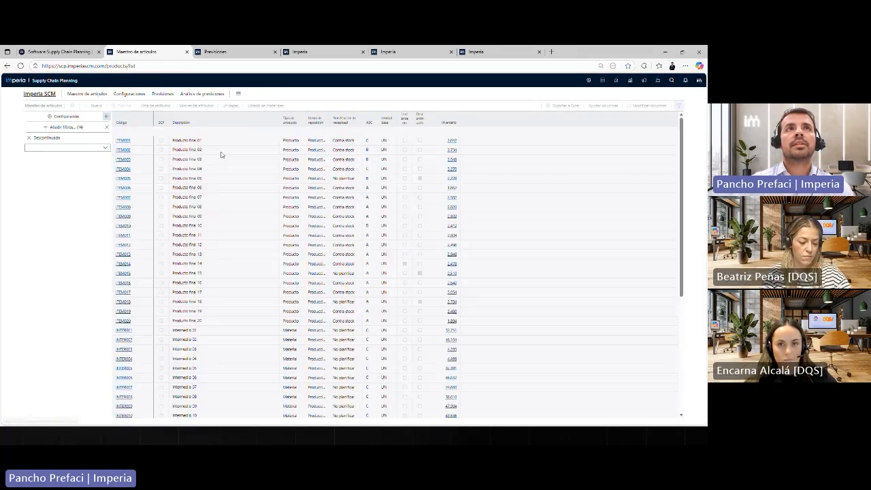
left_click(107, 119)
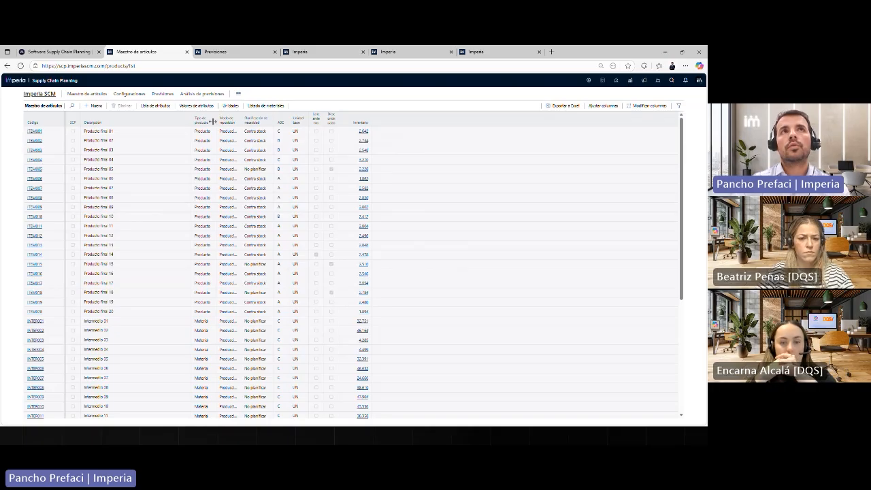
left_click_drag(240, 119, 250, 120)
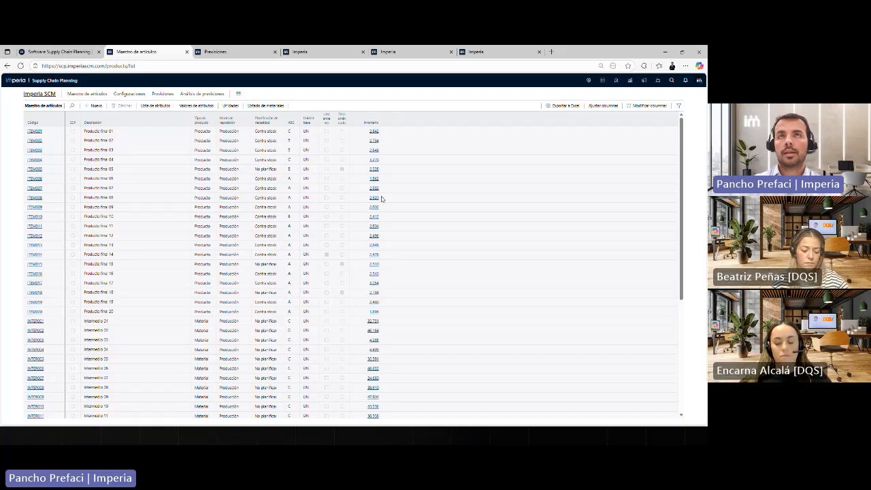
Step: View the inventory detail of ITEM003 and close it
left_click(374, 152)
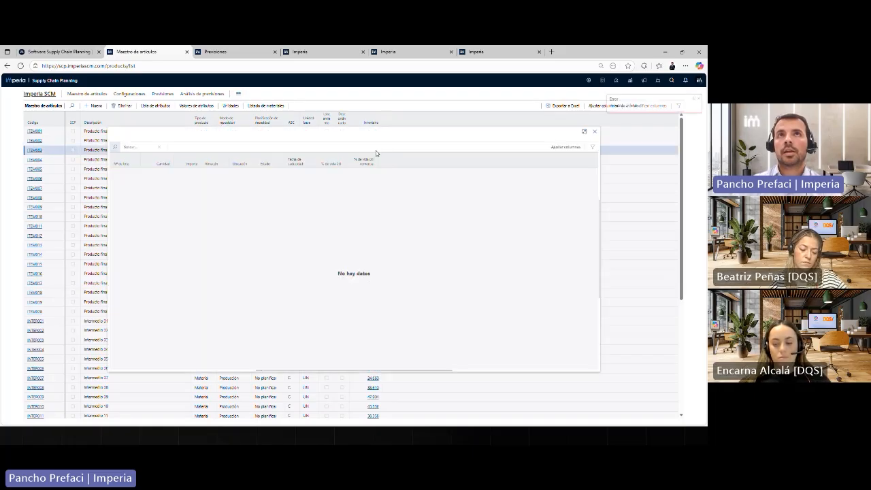
left_click(592, 132)
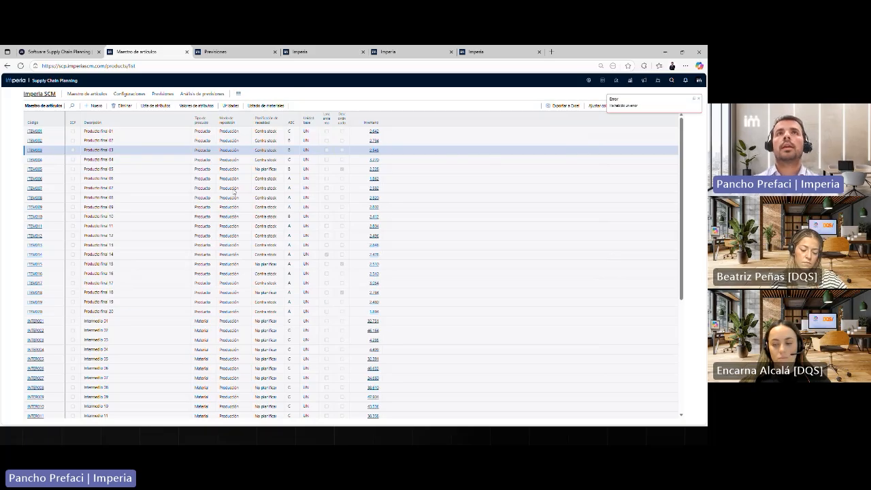
Step: Request the forecast configurations and log back in after changing the e-mail to the demo account's address
left_click(128, 93)
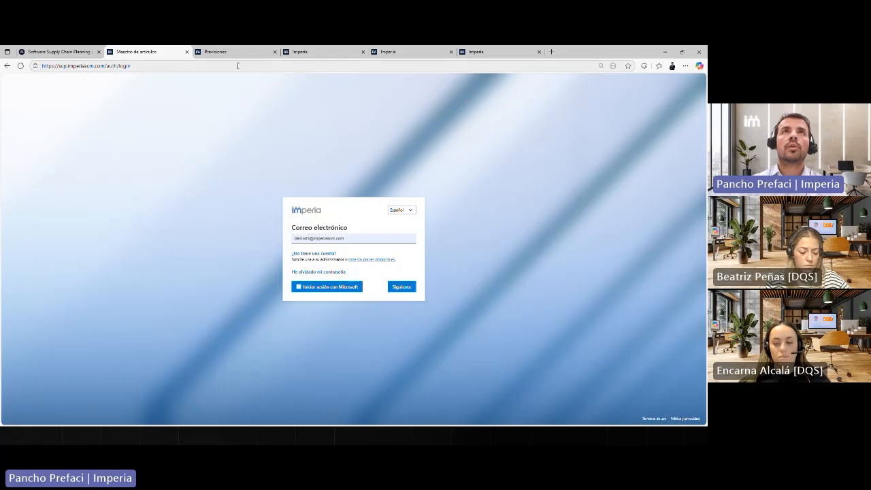
left_click(310, 237)
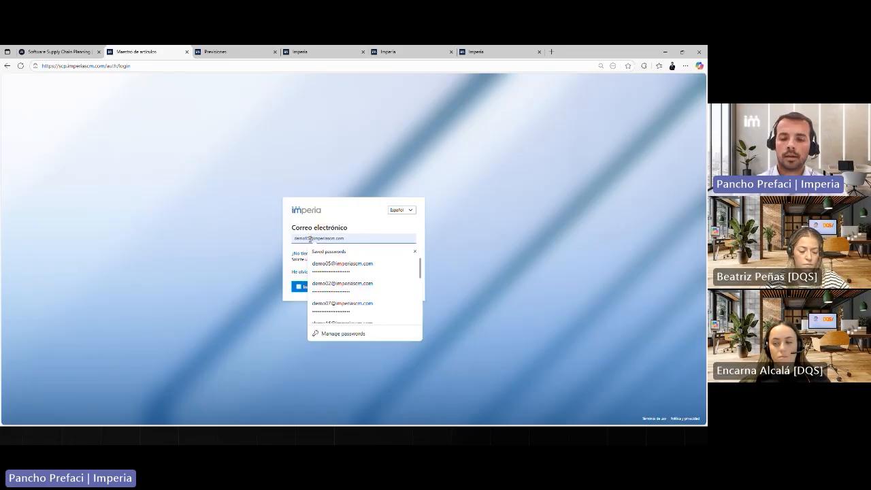
key("BackSpace")
type("1")
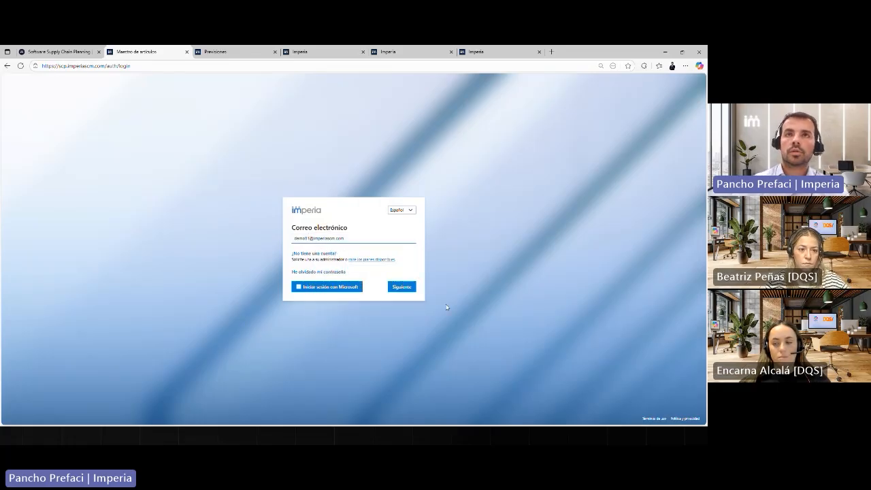
left_click(400, 287)
left_click(395, 288)
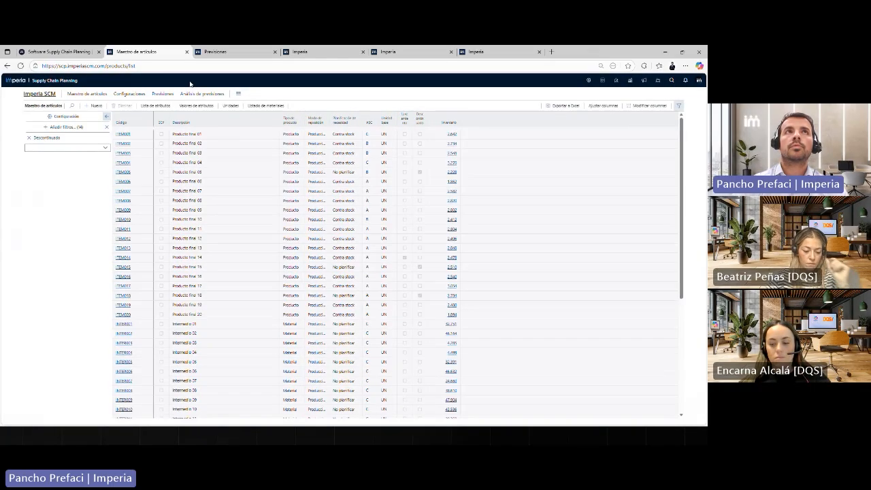
Step: Open the configuration tree and expand Nacional, Familia 02 and Producto final 07 down to the customer level
left_click(136, 93)
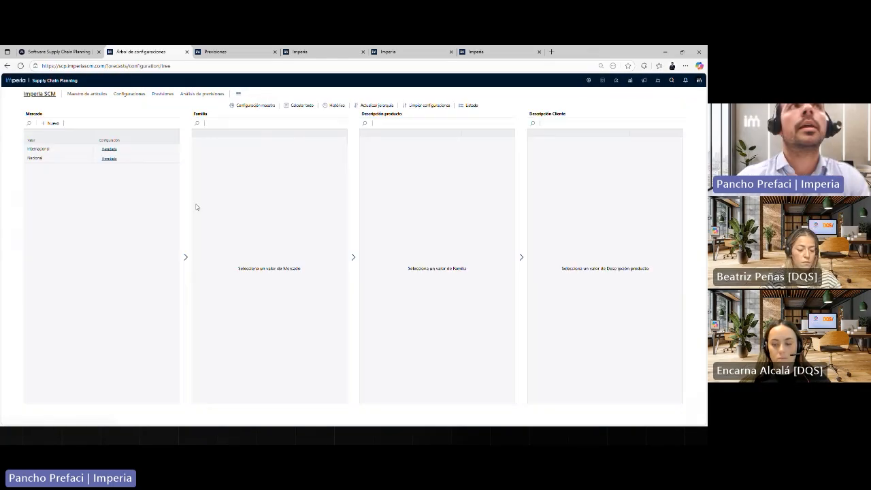
left_click(62, 158)
left_click(207, 158)
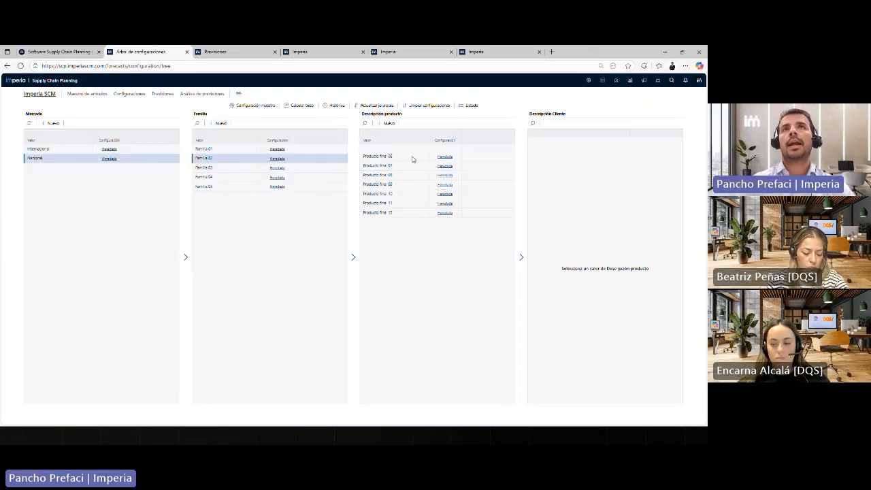
left_click(408, 159)
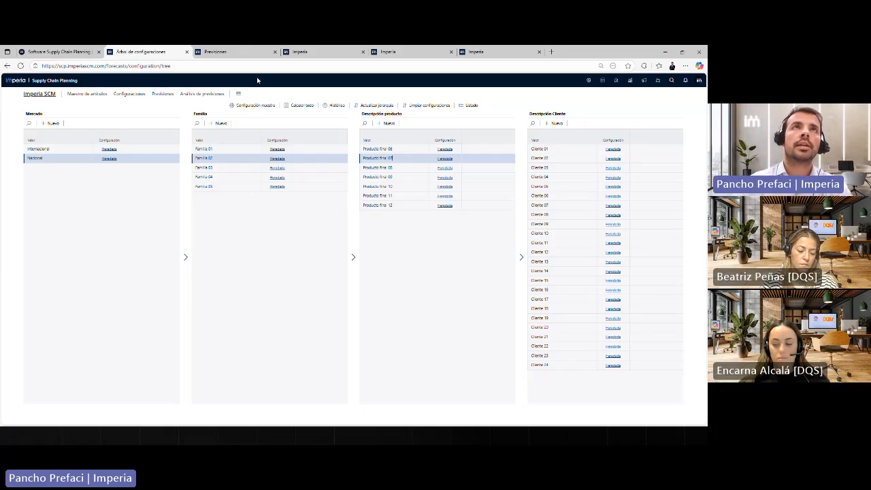
Step: Switch to the forecasts grid and examine a product row's chart and the breakdown of December's total forecast
left_click(250, 58)
left_click(383, 260)
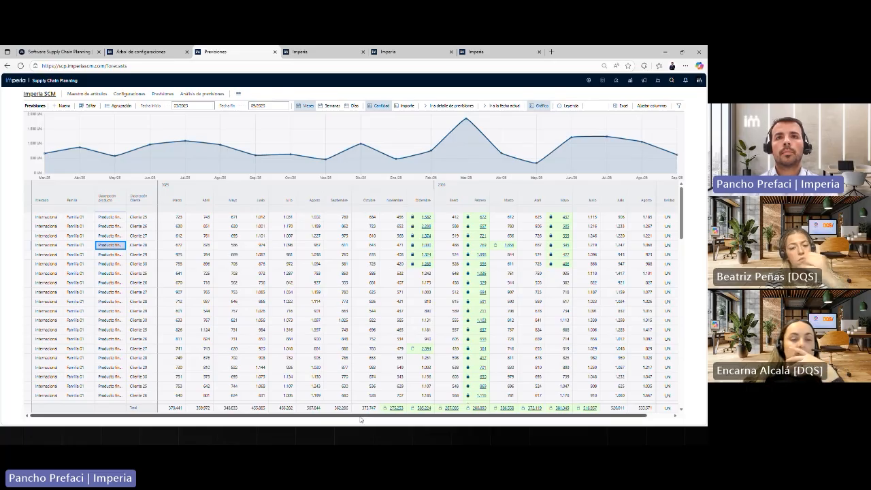
scroll(361, 417, "right", 1)
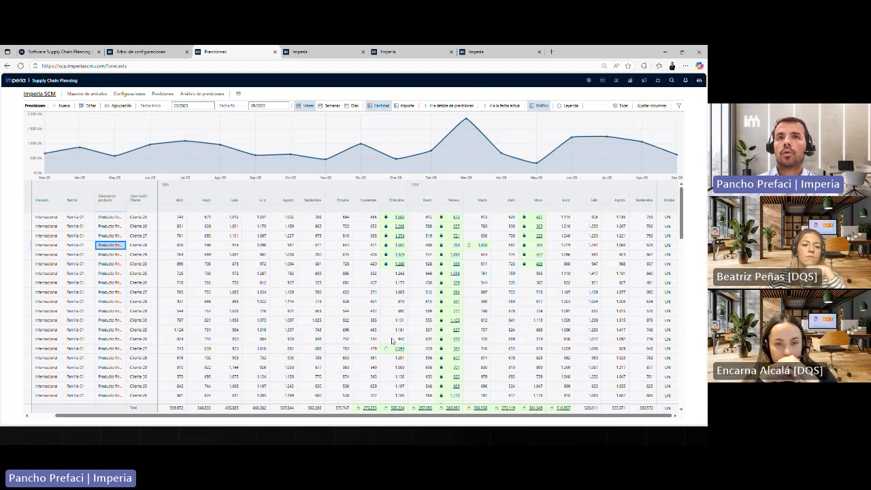
left_click(398, 410)
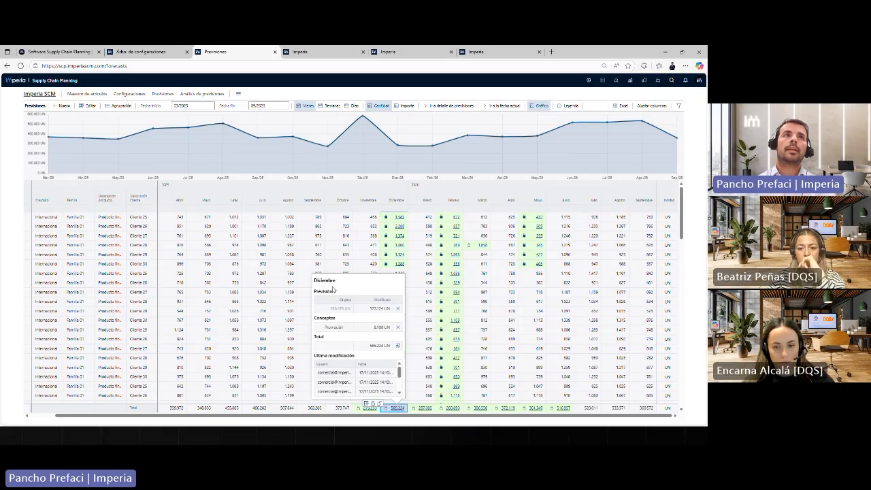
left_click(334, 227)
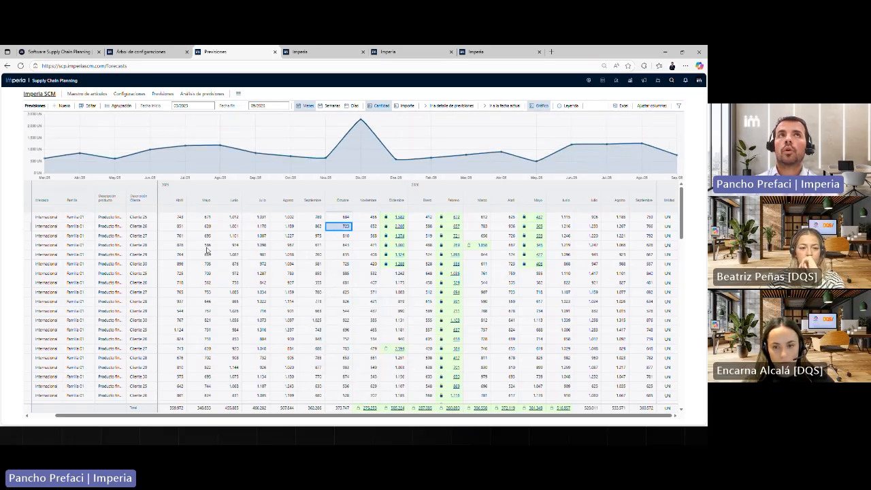
Step: Remove the Descripción Cliente level from the forecast grouping hierarchy and apply the new grouping
left_click(129, 107)
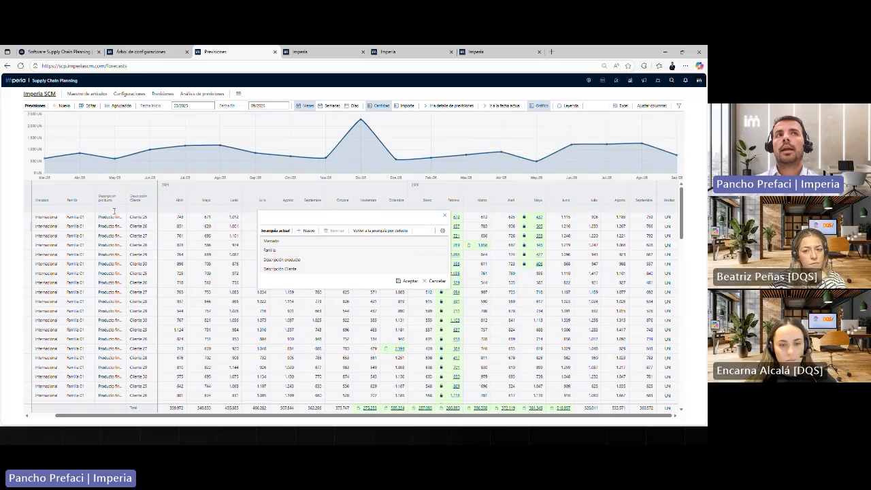
left_click(327, 268)
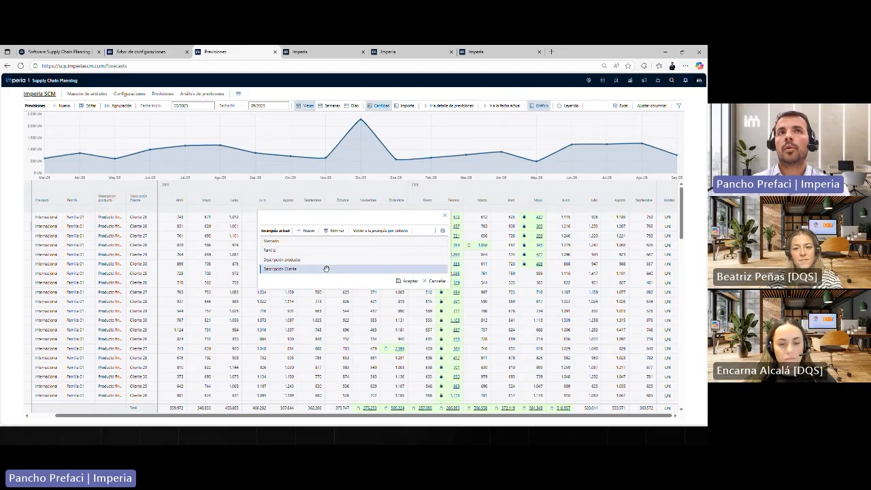
left_click(340, 232)
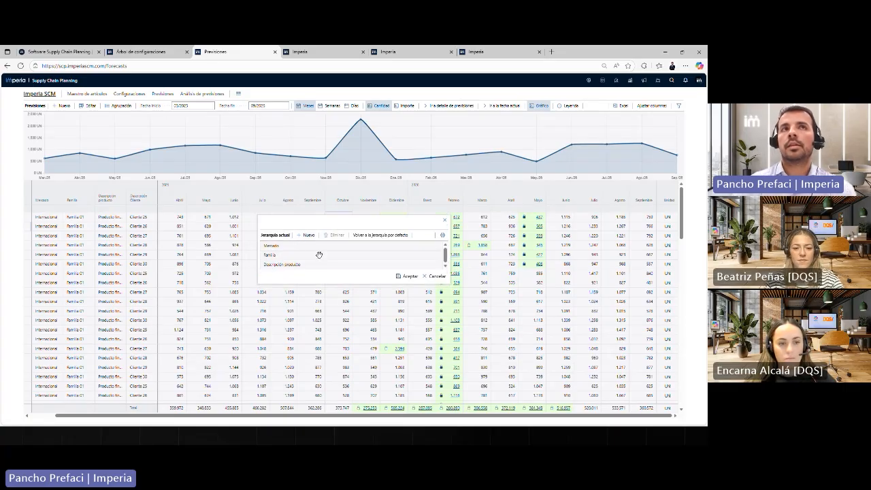
left_click(407, 276)
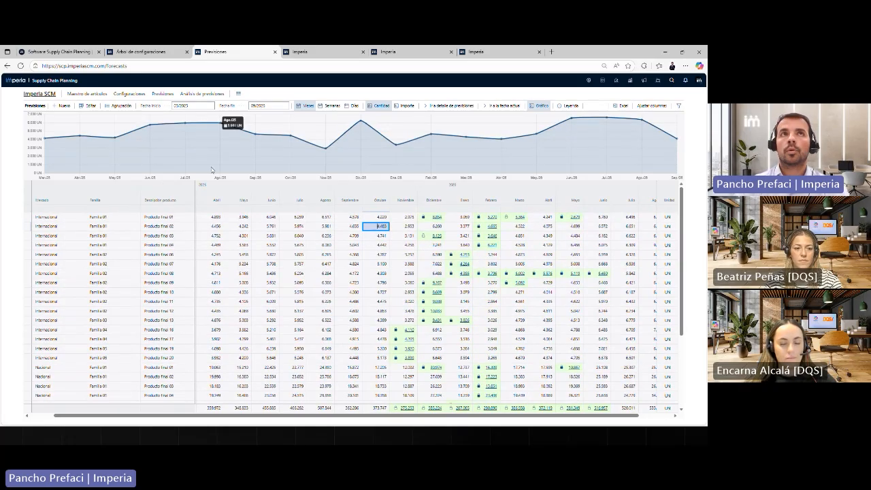
Step: Remove the Mercado level from the forecast grouping hierarchy and apply the new grouping
left_click(117, 105)
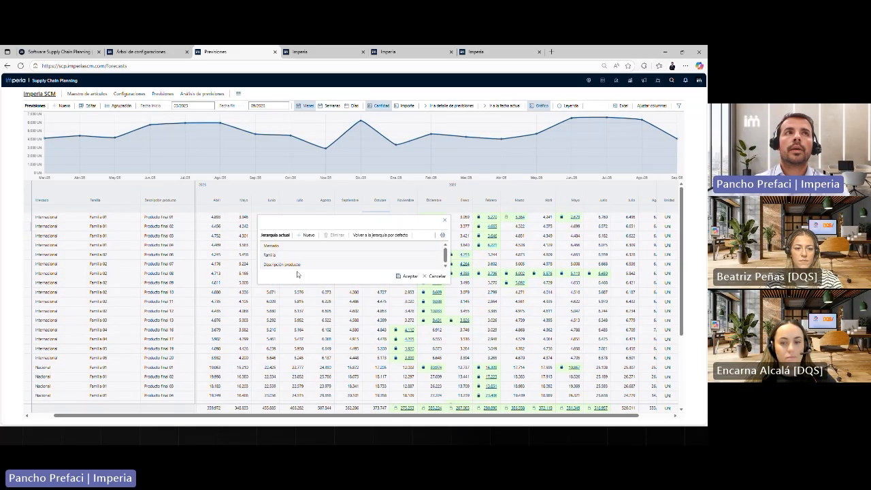
left_click(289, 246)
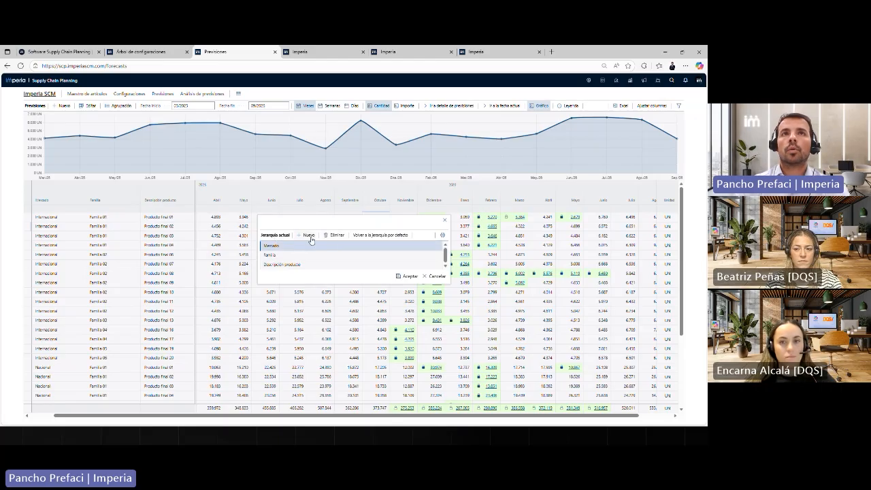
left_click(333, 235)
left_click(408, 275)
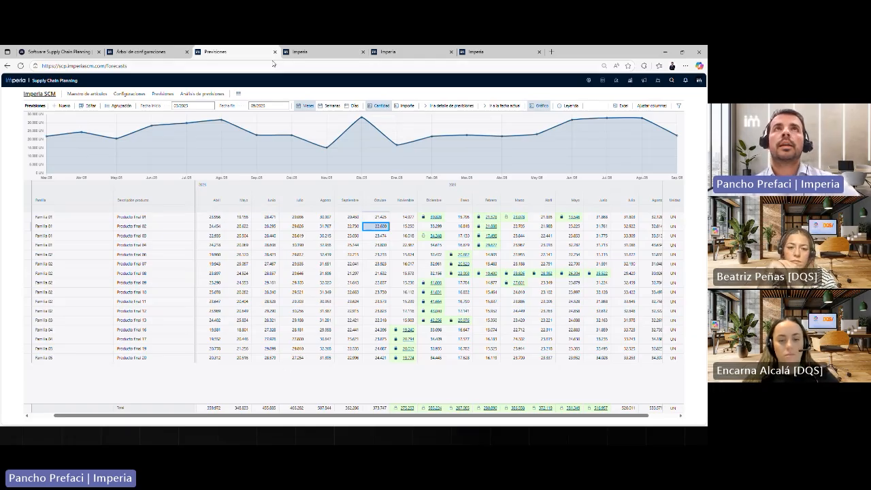
Step: Go to the forecast analysis list, collapse its filters and open the Cliente 30 series in the first row for review
left_click(196, 94)
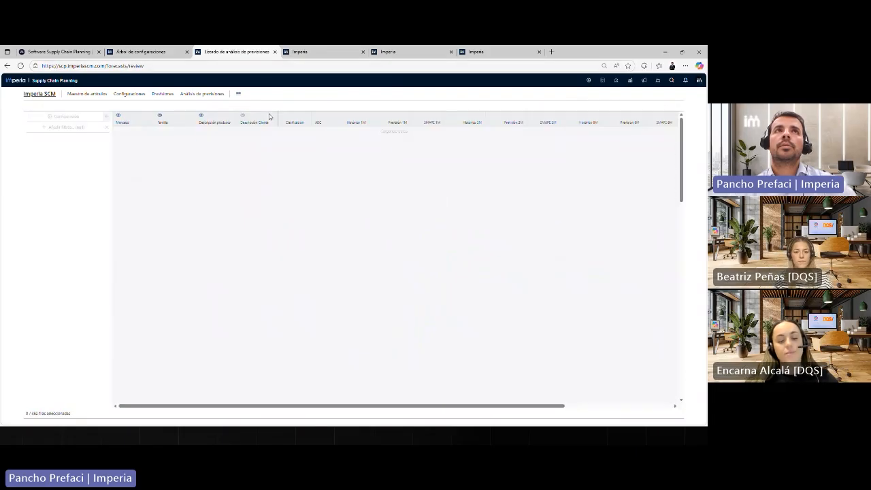
left_click(106, 116)
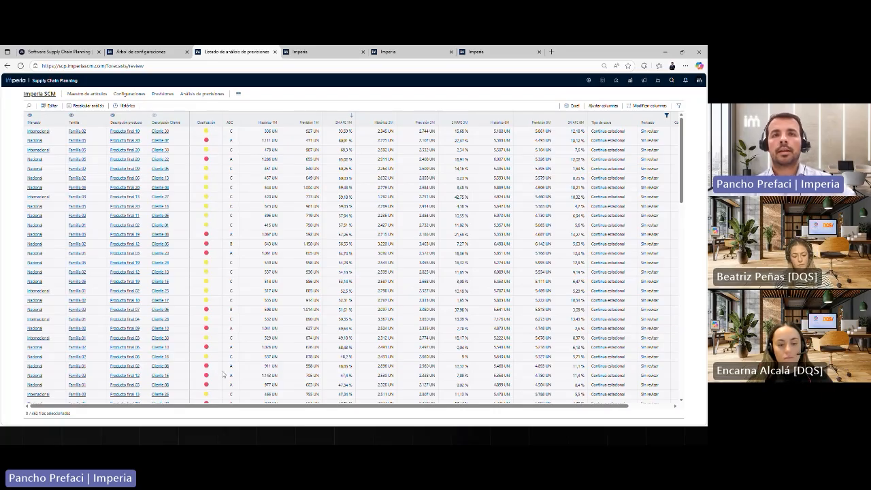
left_click(166, 134)
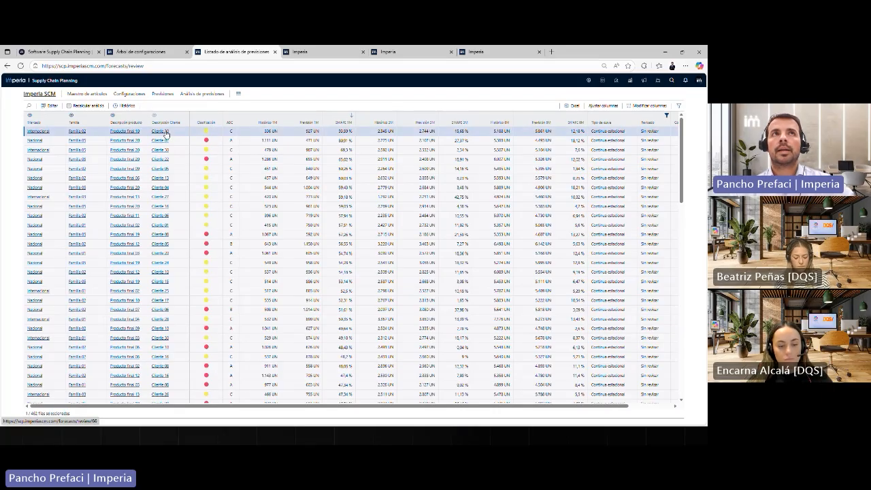
left_click(165, 134)
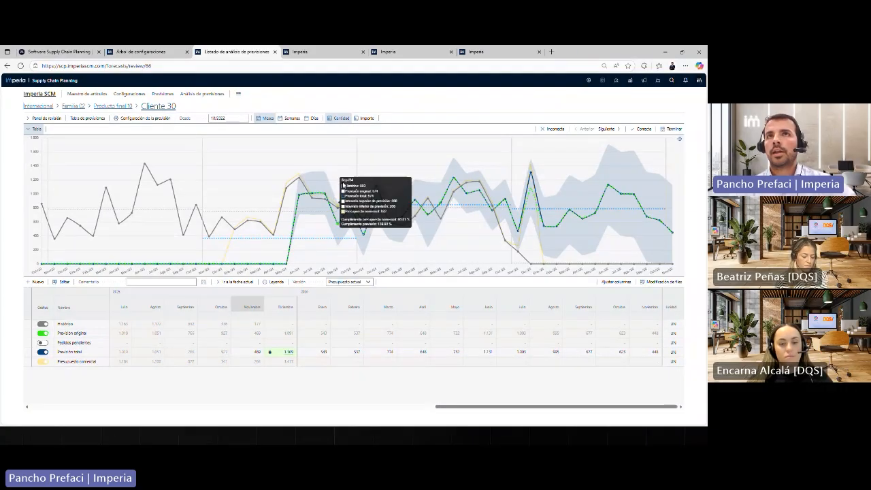
Step: Hide the Presupuesto comercial, Previsión total, Previsión original and Histórico series from the Cliente 30 chart
left_click(42, 362)
left_click(42, 352)
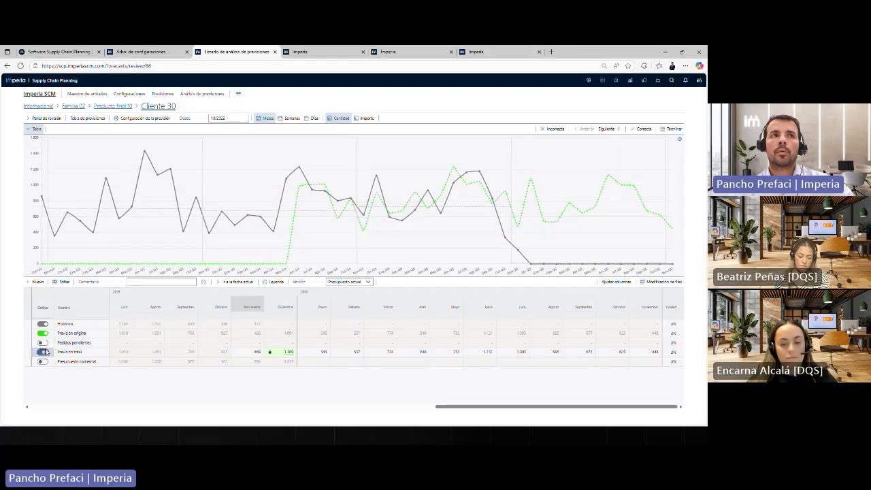
left_click(42, 333)
left_click(43, 324)
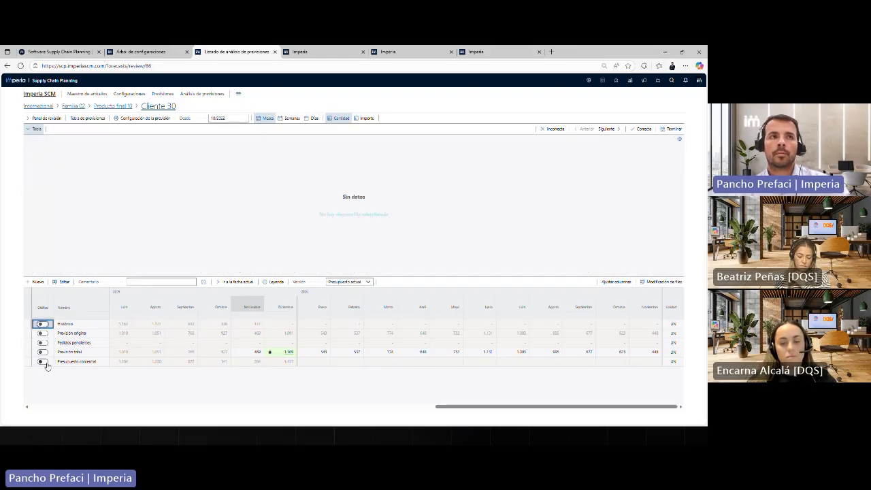
Step: Show Presupuesto comercial, Previsión original, Previsión total and Histórico in the chart one by one, and mark the Cliente 30 forecast as correct
left_click(42, 362)
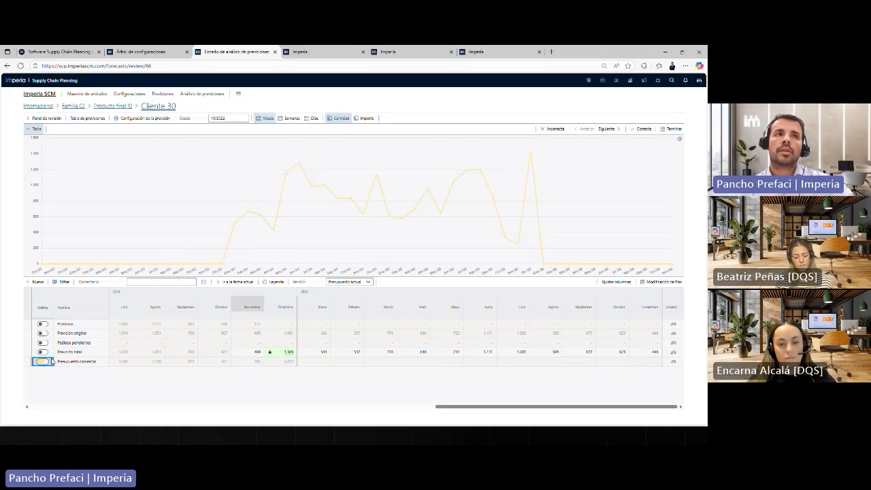
left_click(42, 333)
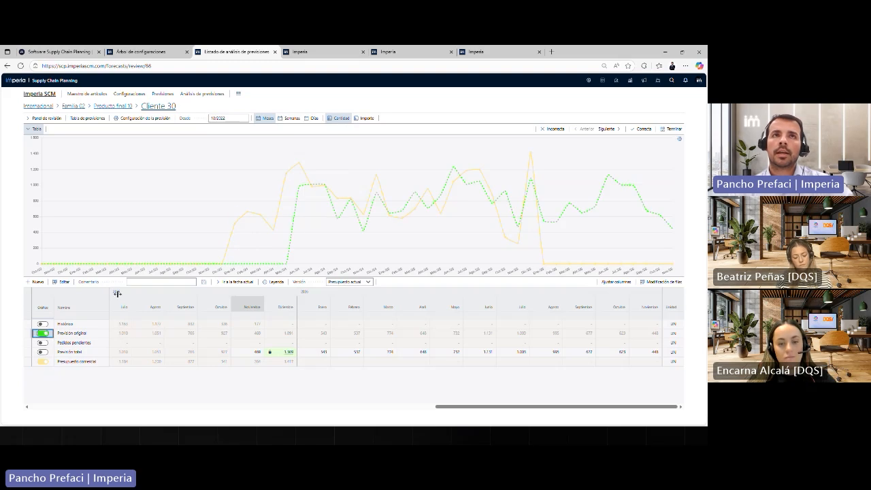
left_click(43, 352)
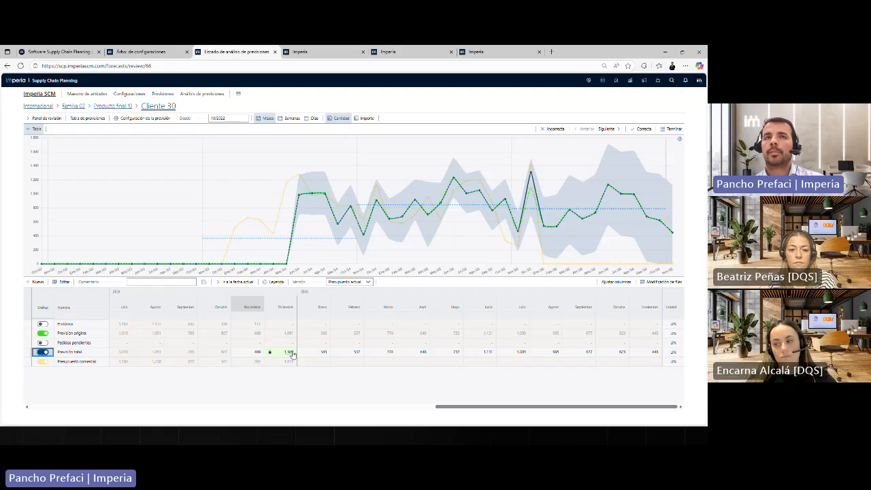
left_click(45, 327)
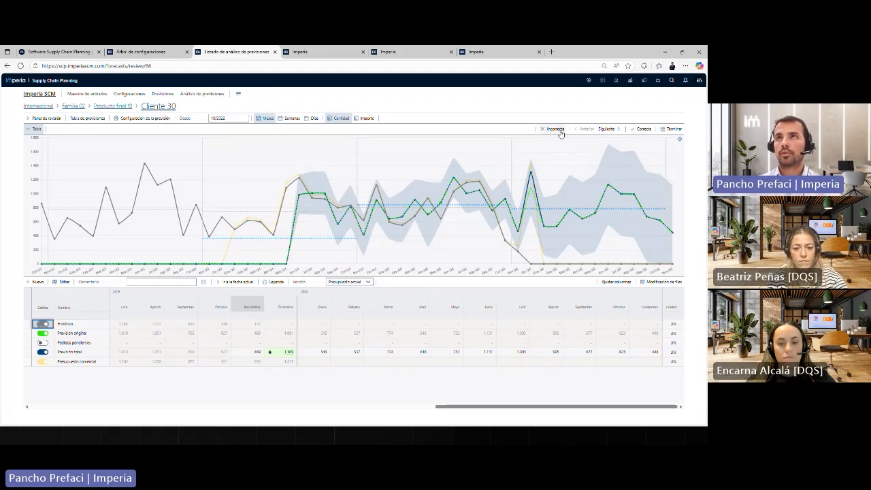
left_click(643, 129)
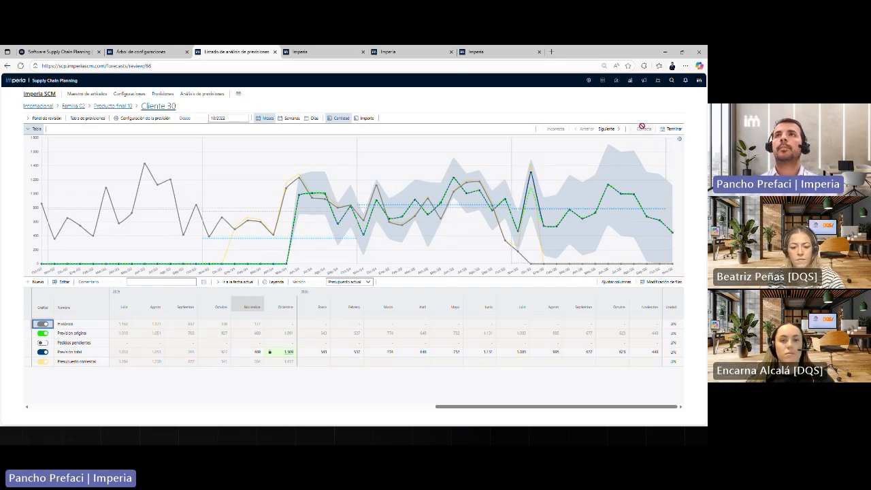
Step: Return to the home page and open the tasks of the November 2025 Previsión estadística milestone in the planning calendar
left_click(13, 81)
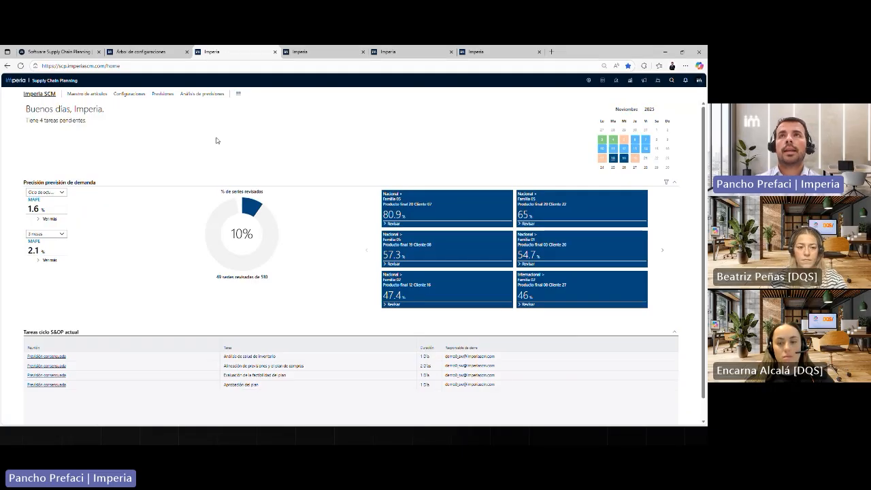
left_click(612, 141)
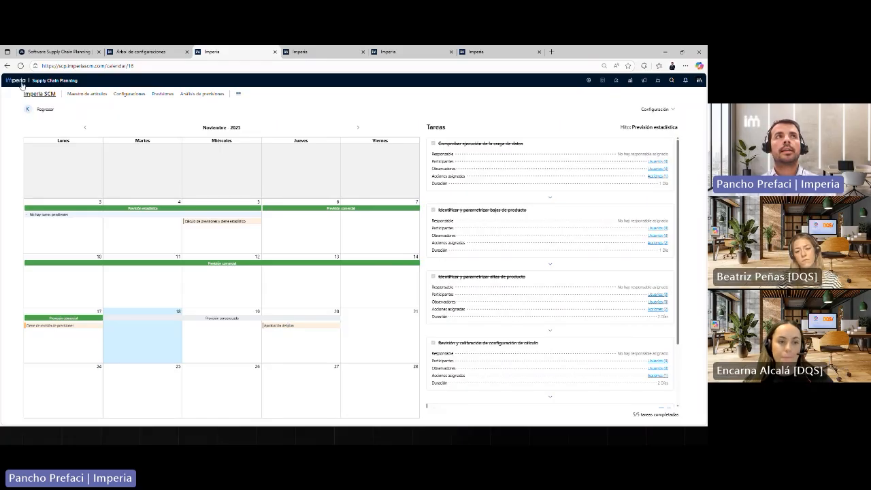
Step: Open the Necesidades de materiales pronosticadas report, clear its Producto final 01 filter and view the material needs of all products
left_click(239, 95)
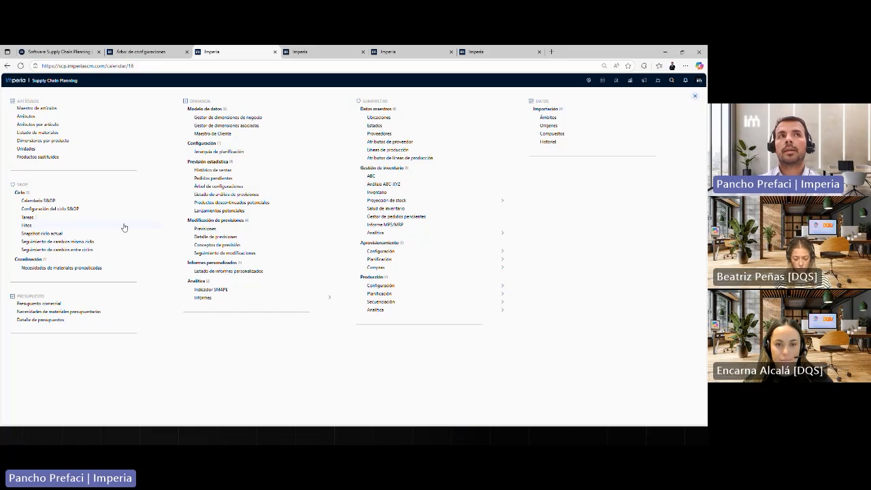
left_click(75, 268)
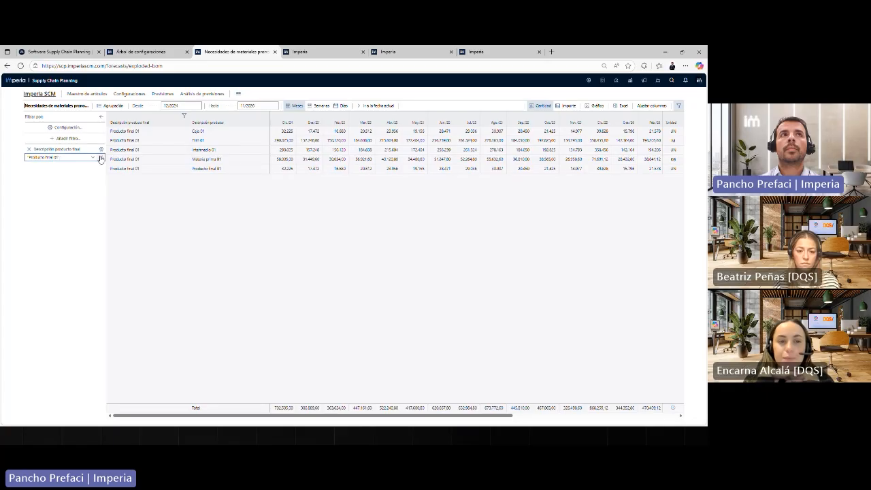
left_click(100, 157)
left_click(103, 118)
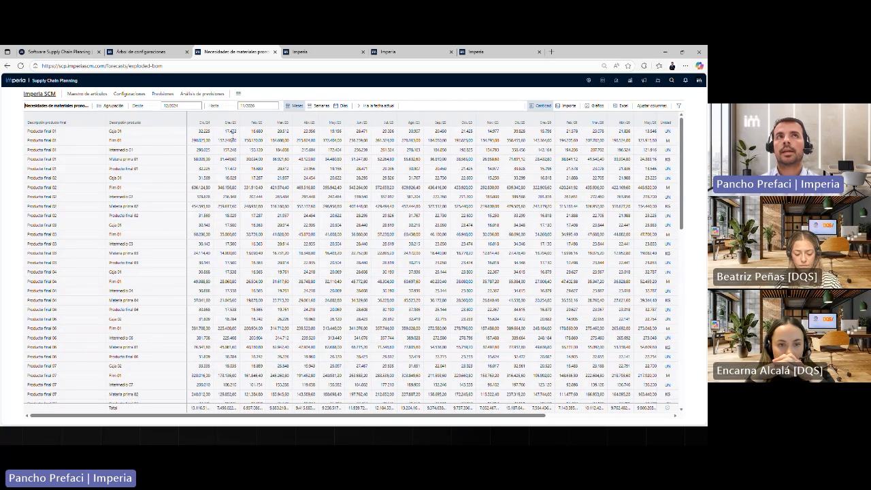
left_click_drag(282, 421, 409, 420)
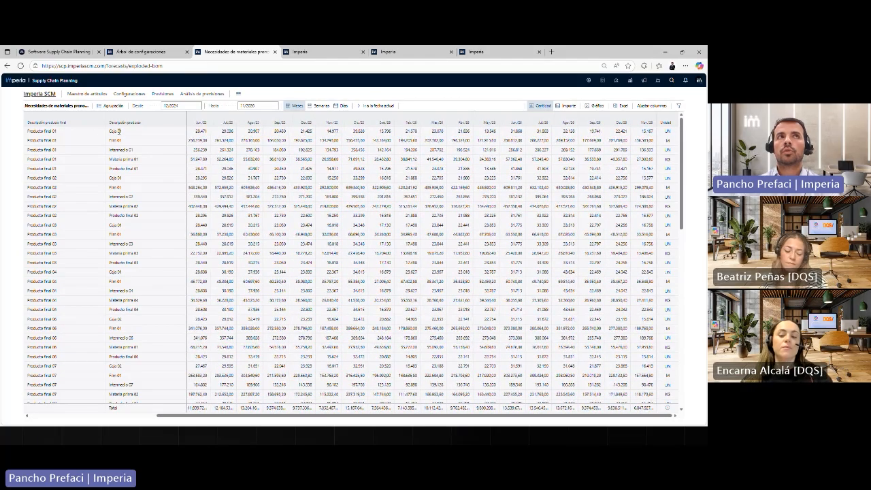
Step: Filter the forecast material needs by the final product description Producto final 01 and view its later months
left_click(680, 107)
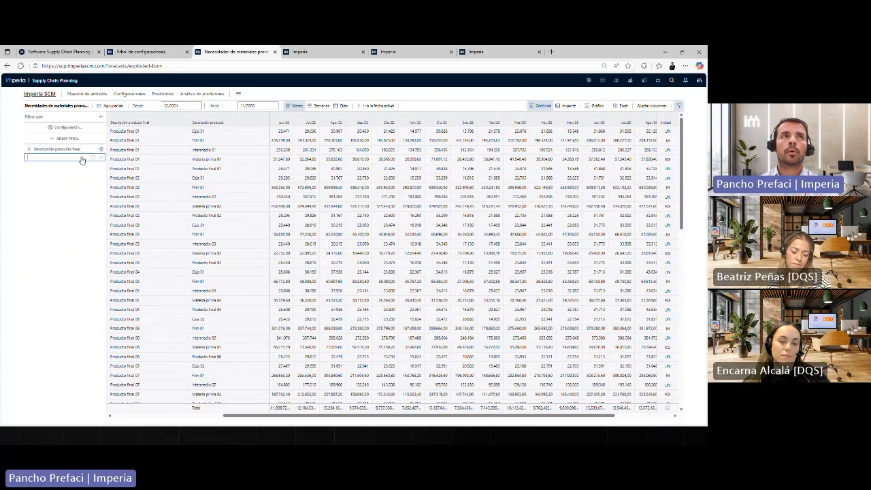
left_click(82, 158)
scroll(68, 218, "down", 5)
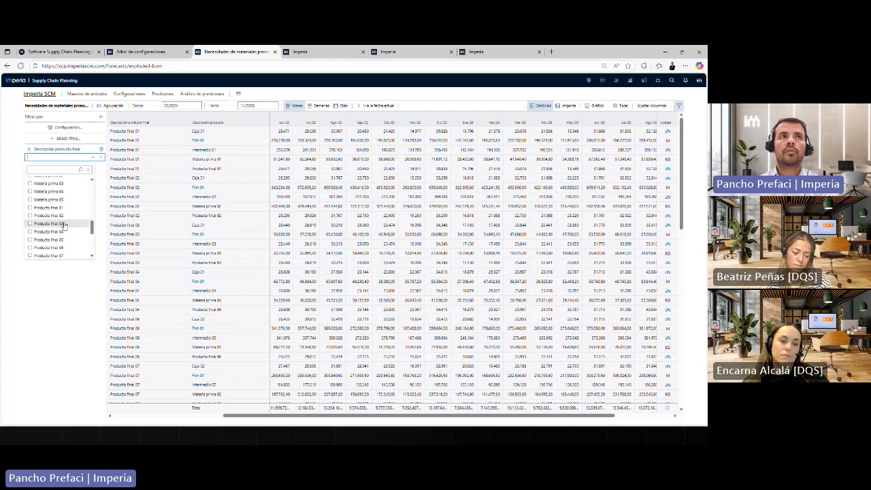
left_click(62, 208)
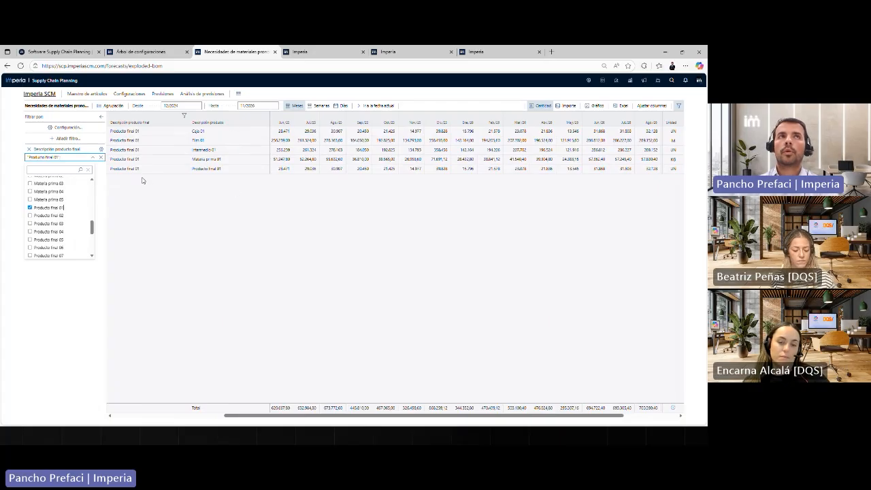
left_click_drag(293, 417, 347, 418)
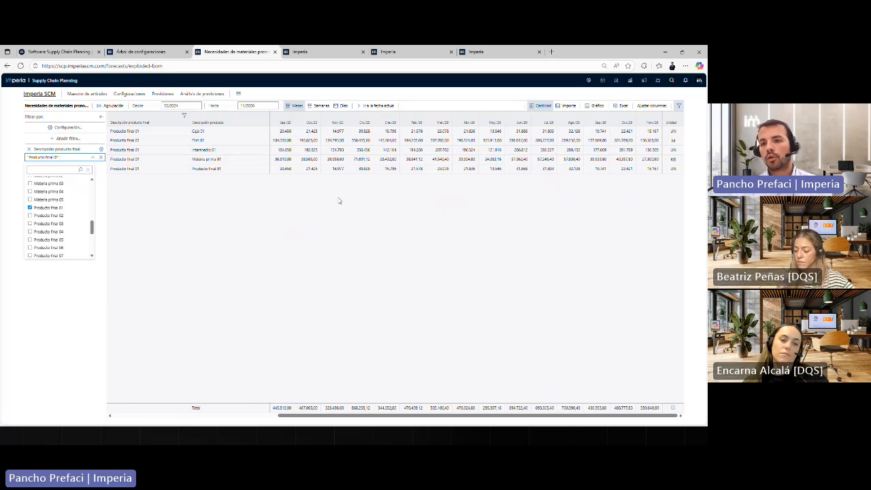
Step: Open the production process configuration list to view the order quantities and parameters per product and line
left_click(238, 93)
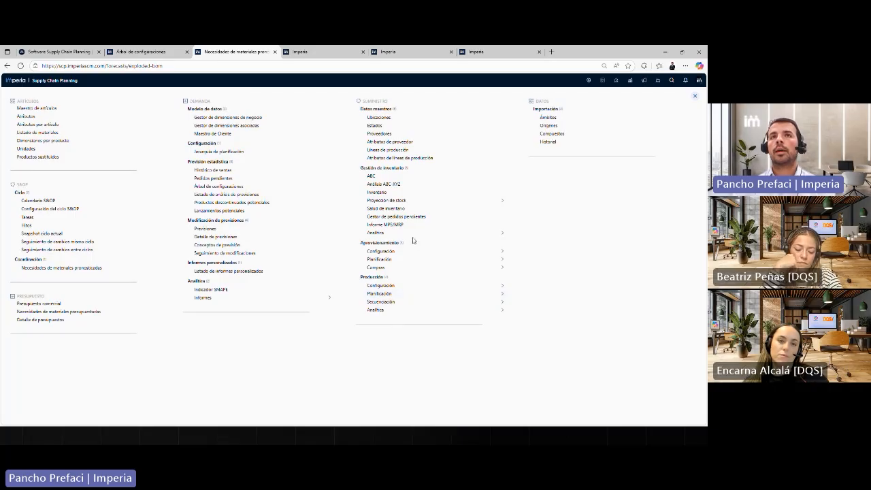
mouse_move(402, 287)
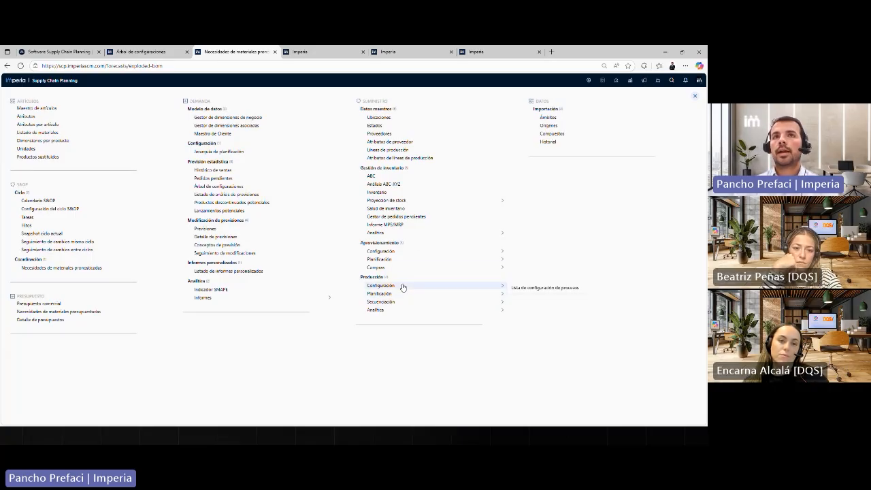
left_click(520, 288)
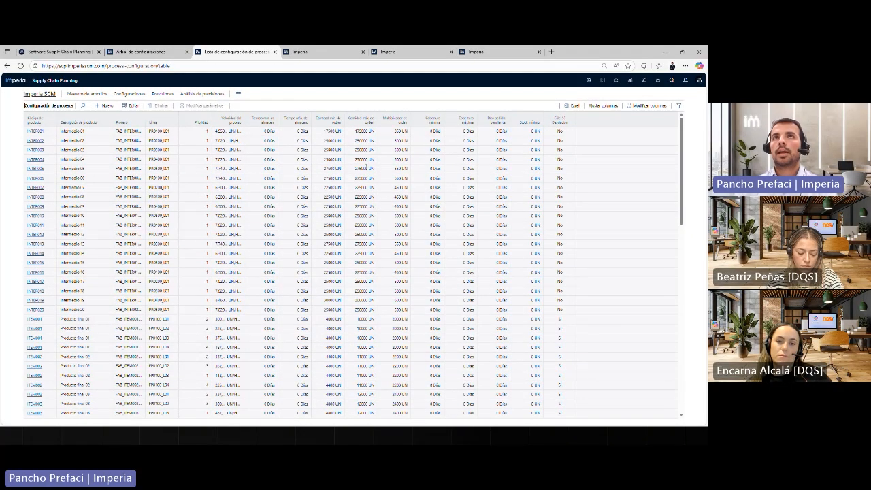
Step: Open the Plan de producción and examine the maximum manufacturing date column of its orders, dismissing the column's sort and filter options
left_click(238, 94)
mouse_move(416, 296)
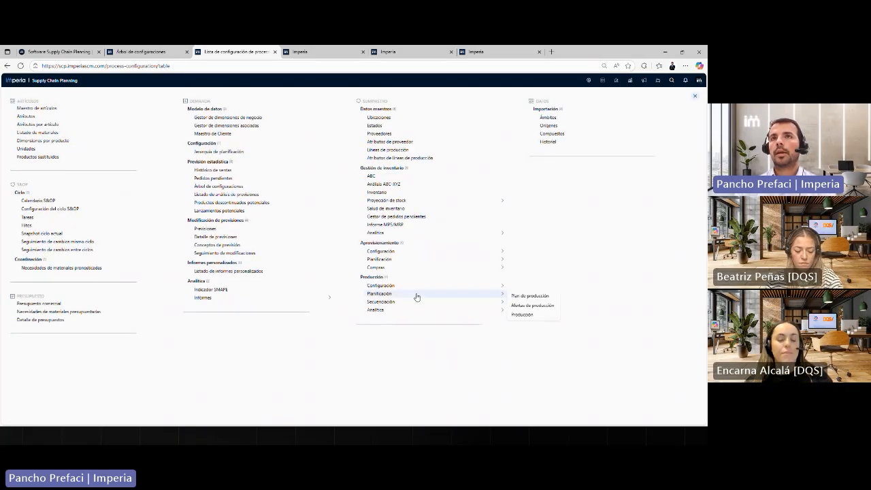
left_click(531, 295)
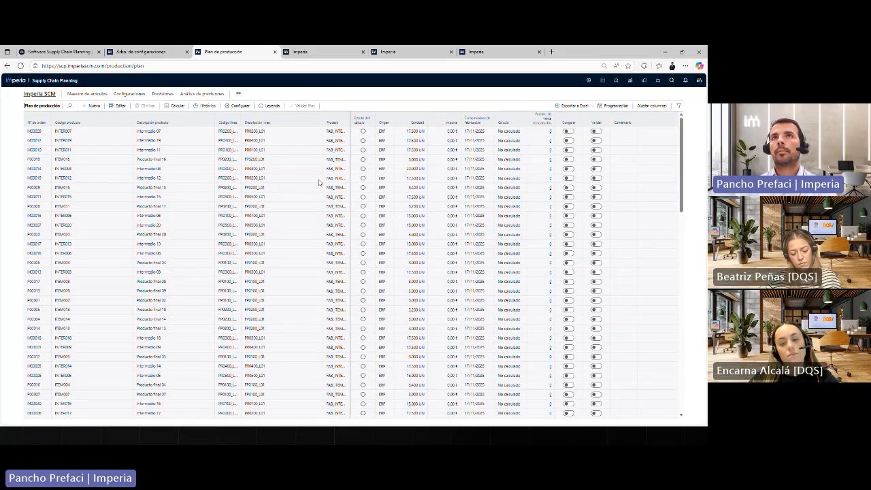
left_click_drag(465, 117, 488, 126)
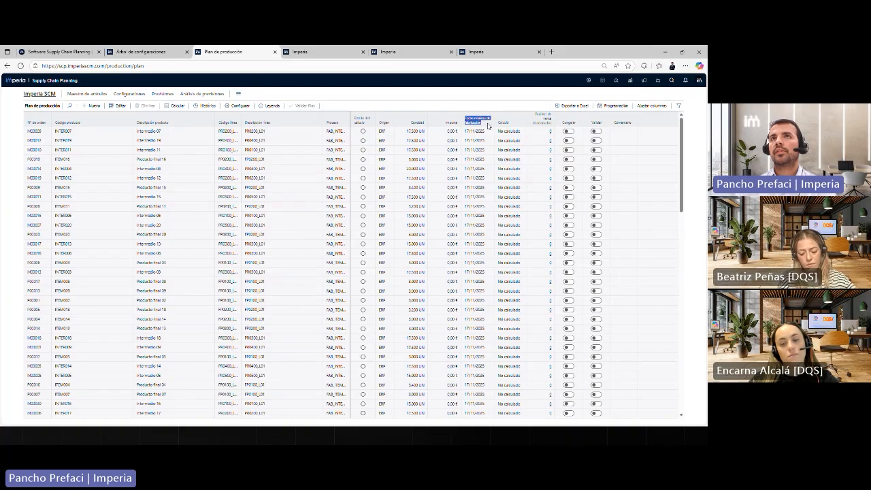
right_click(488, 126)
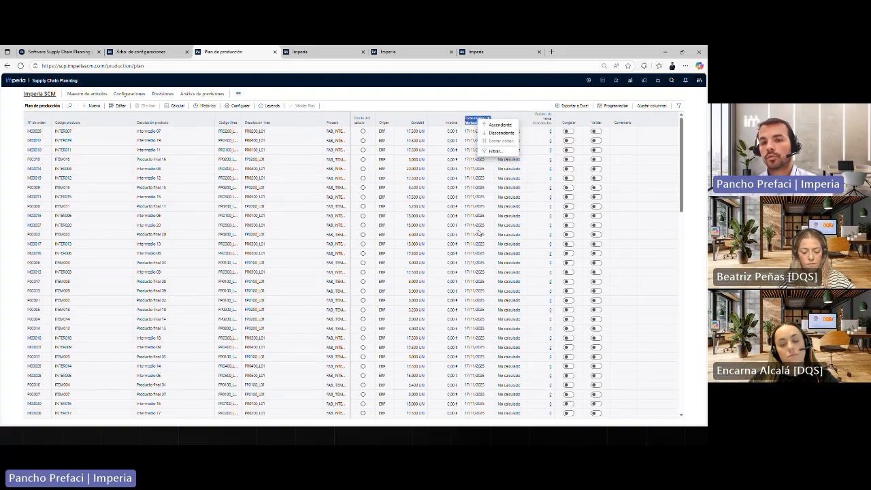
left_click(488, 190)
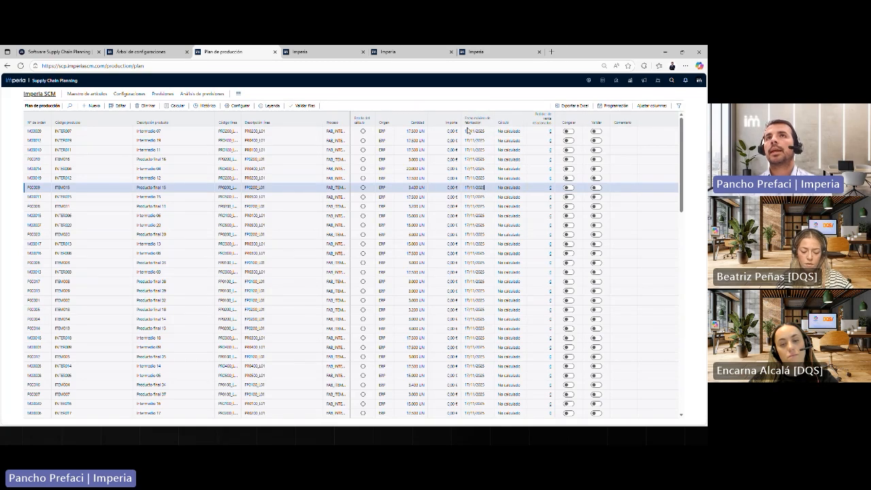
Step: Open the Secuenciador to view the sequenced production orders with their start and end dates
left_click(239, 93)
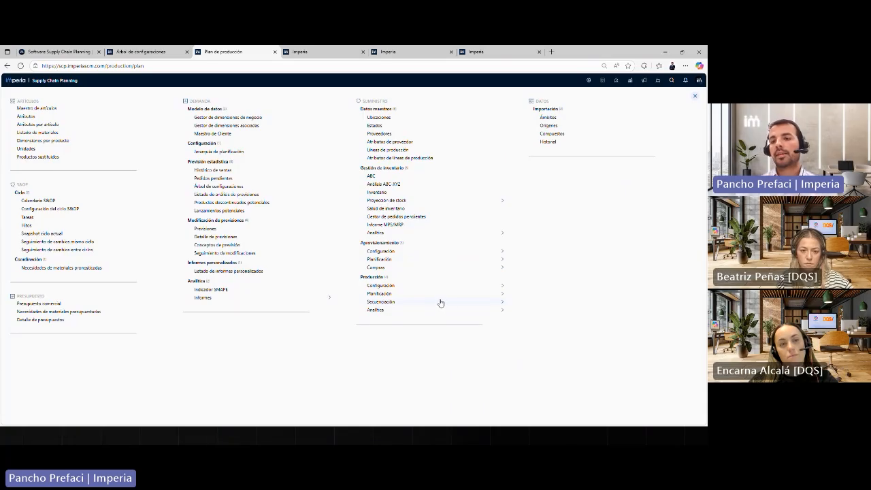
mouse_move(440, 307)
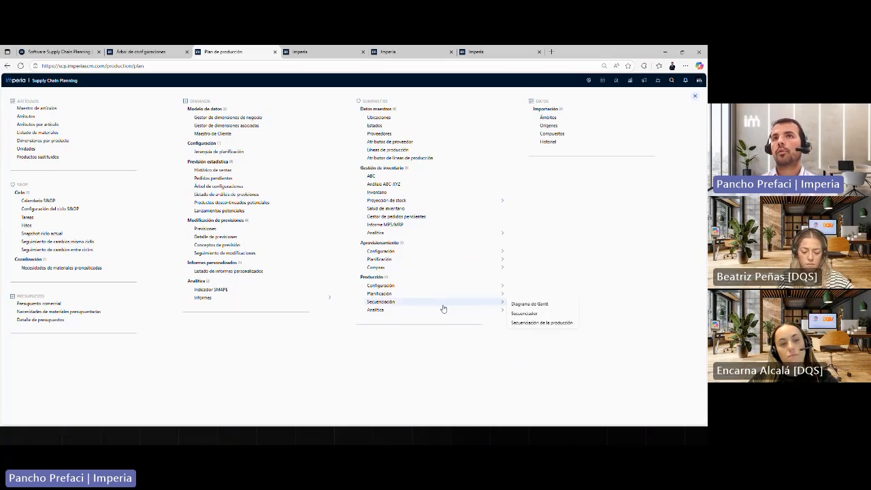
left_click(525, 313)
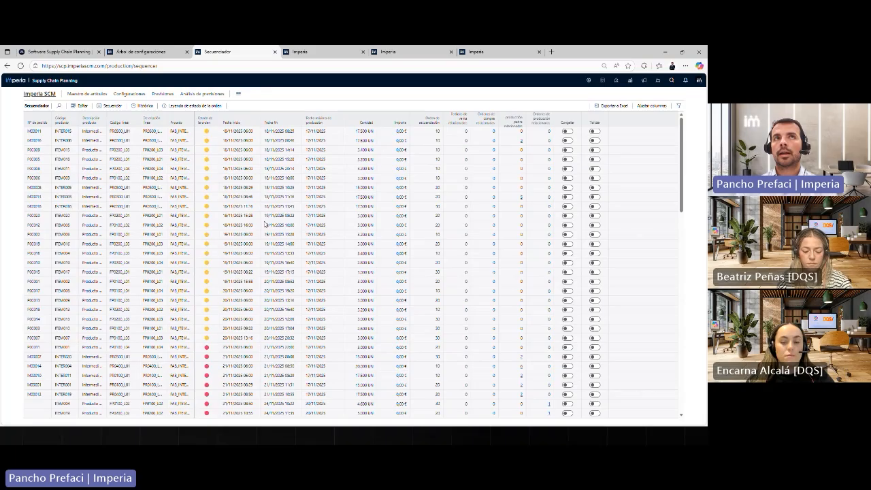
Step: Select the PR0500_L01 order starting at 11:16 in the Secuenciador to point out its start and end dates
left_click(238, 122)
left_click(264, 206)
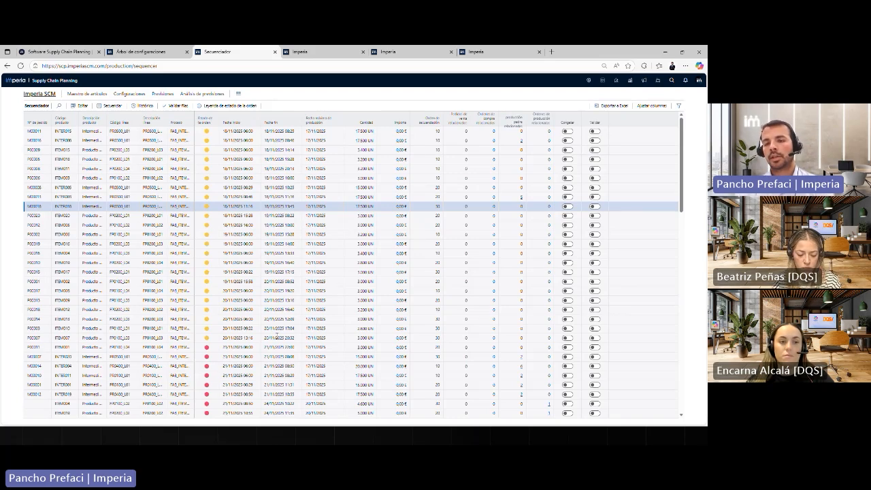
Step: Open the Proveedores list and view the modifiable parameters of supplier CO0100, closing the dialog without changes
left_click(238, 93)
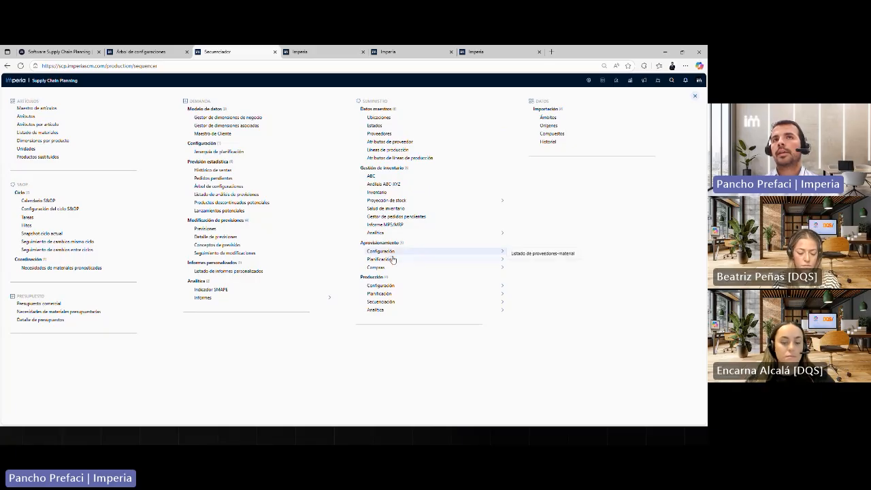
mouse_move(404, 252)
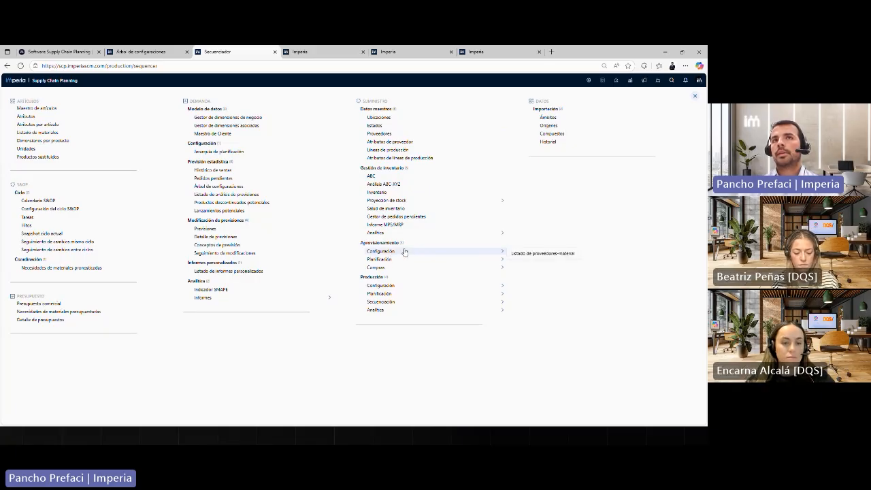
left_click(383, 134)
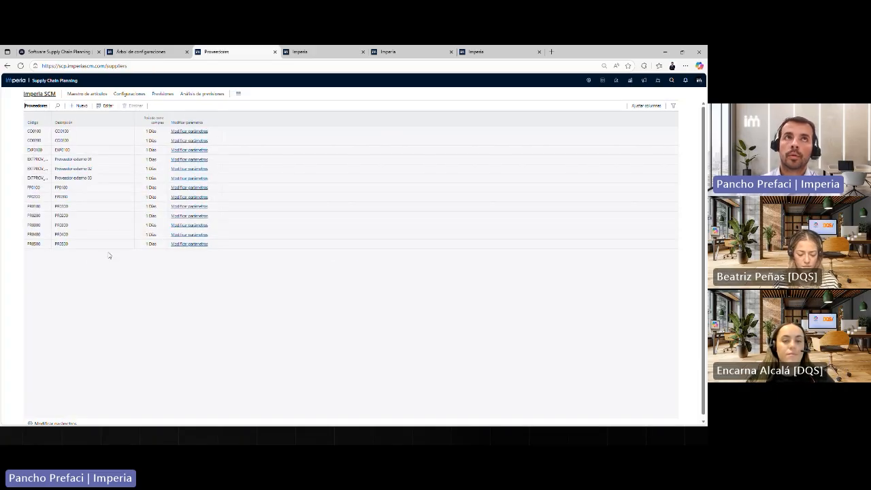
left_click(188, 131)
left_click(368, 246)
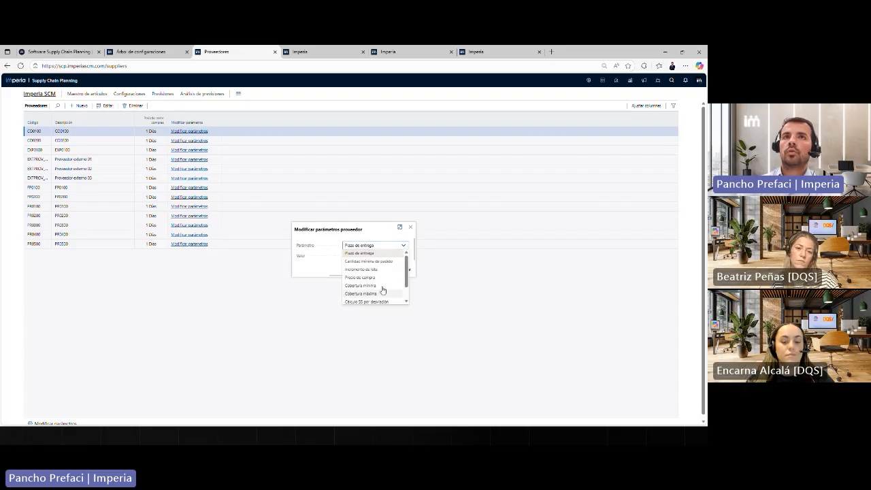
left_click(410, 227)
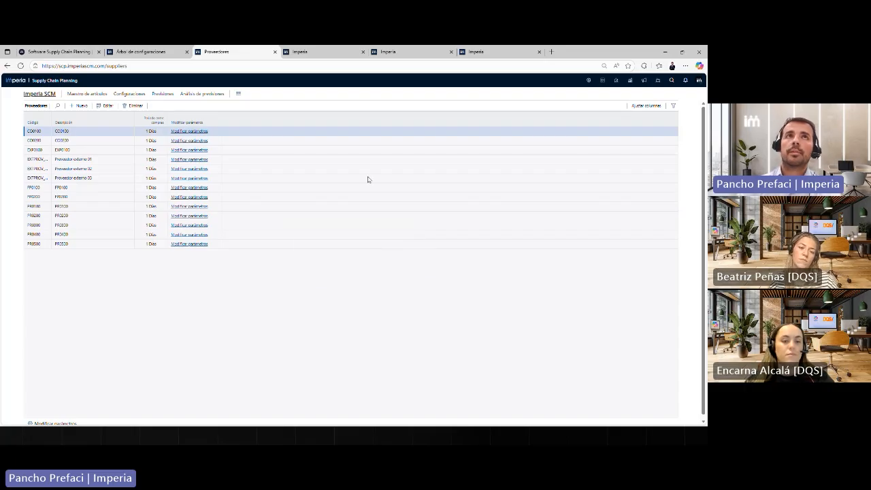
Step: Open the Listado de proveedores-material and examine the Plazo de entrega column for the boxes, films and raw materials
left_click(239, 93)
mouse_move(455, 250)
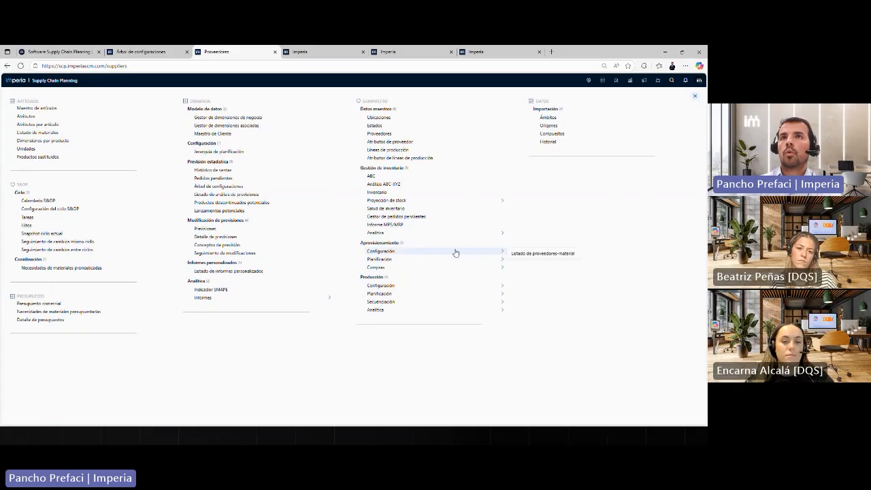
left_click(535, 255)
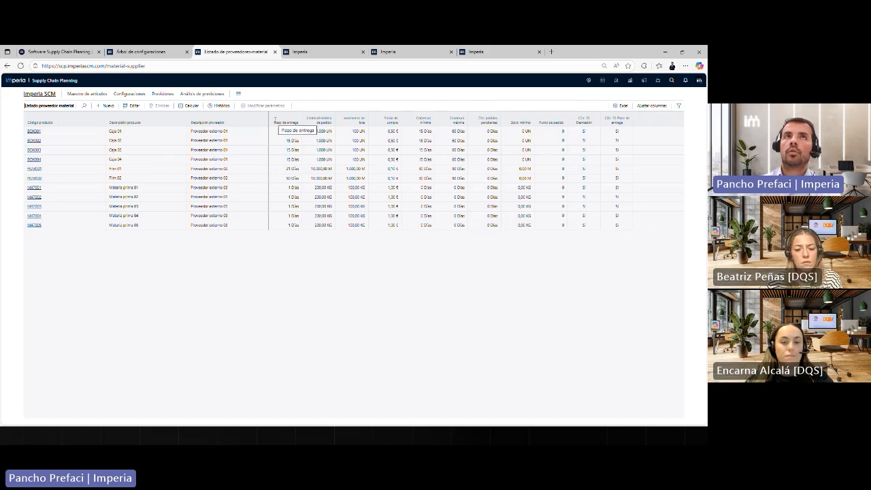
left_click_drag(275, 119, 303, 119)
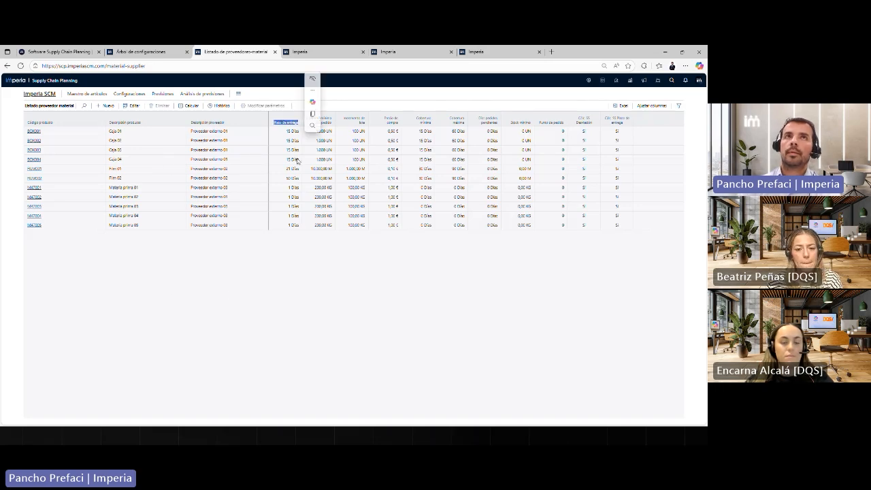
left_click(293, 190)
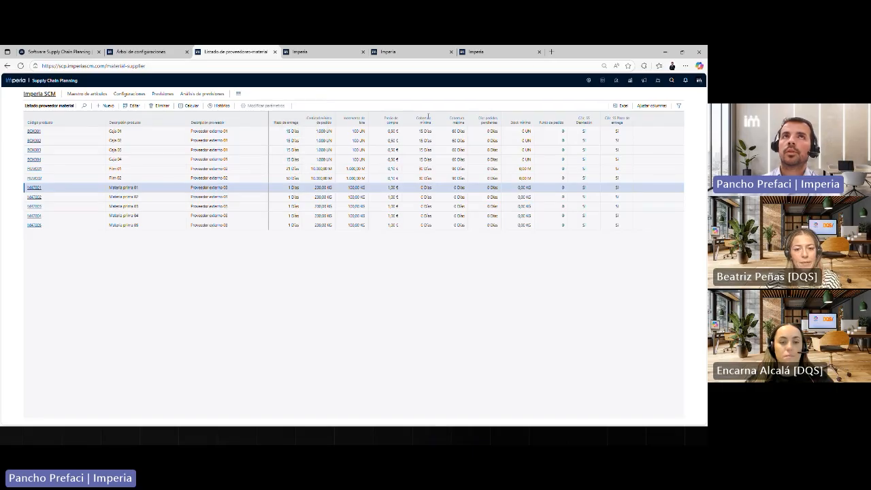
Step: Open the Plan de aprovisionamiento to view the planned purchase orders with their order and reception dates
left_click(238, 94)
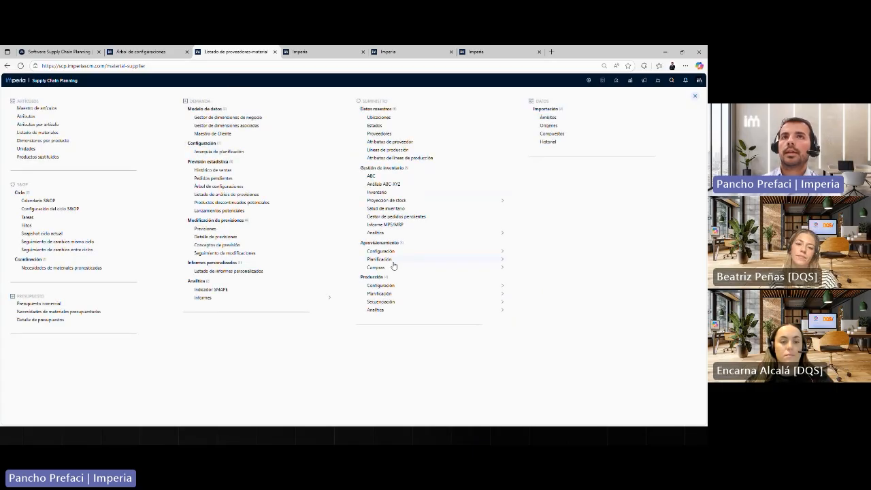
left_click(390, 260)
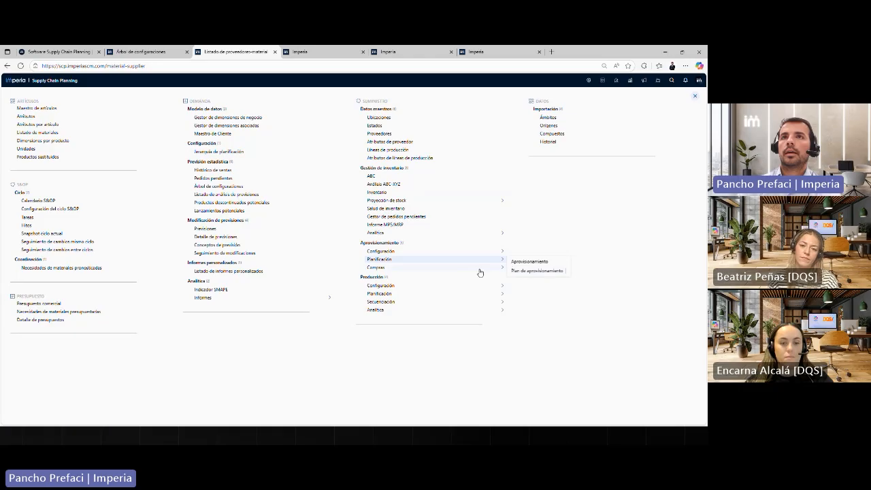
left_click(522, 271)
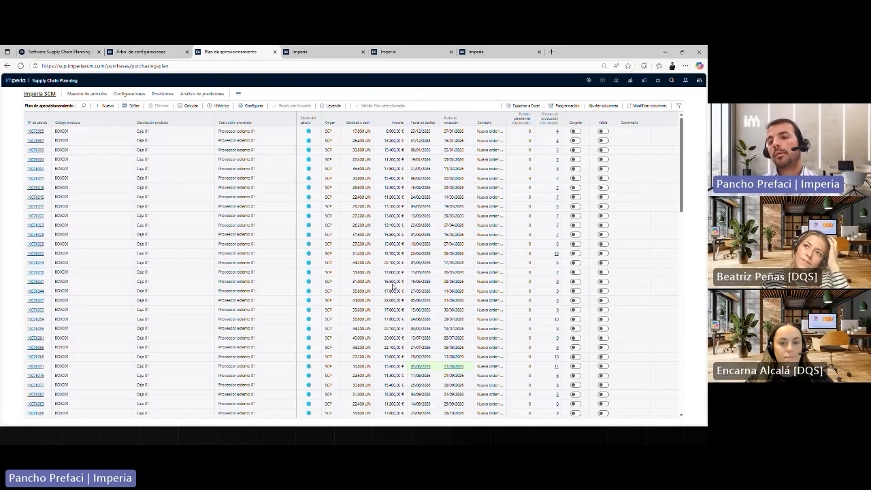
Step: Open the stock projection of needs for BOX001 - Caja 01 and view its monthly chart
left_click(238, 93)
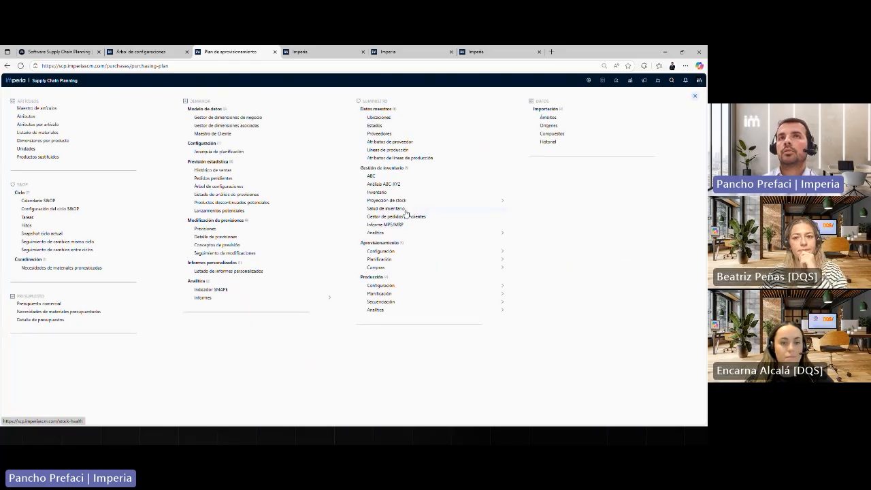
mouse_move(397, 203)
left_click(537, 203)
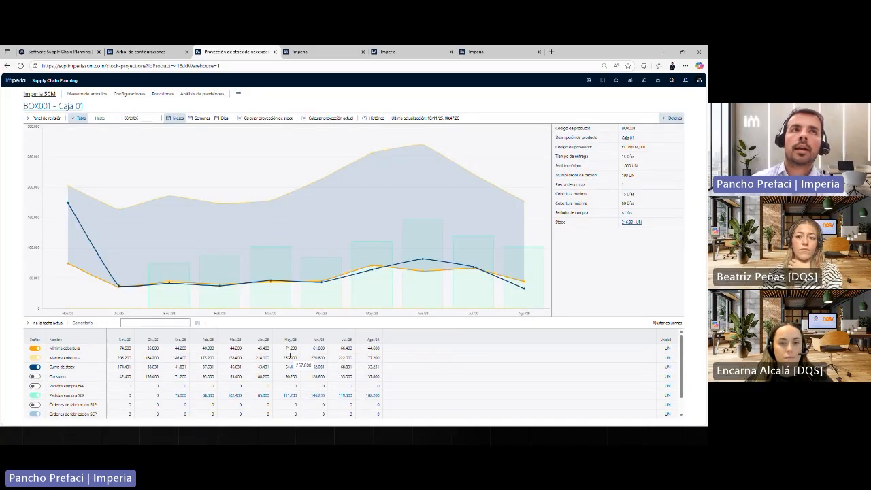
mouse_move(272, 253)
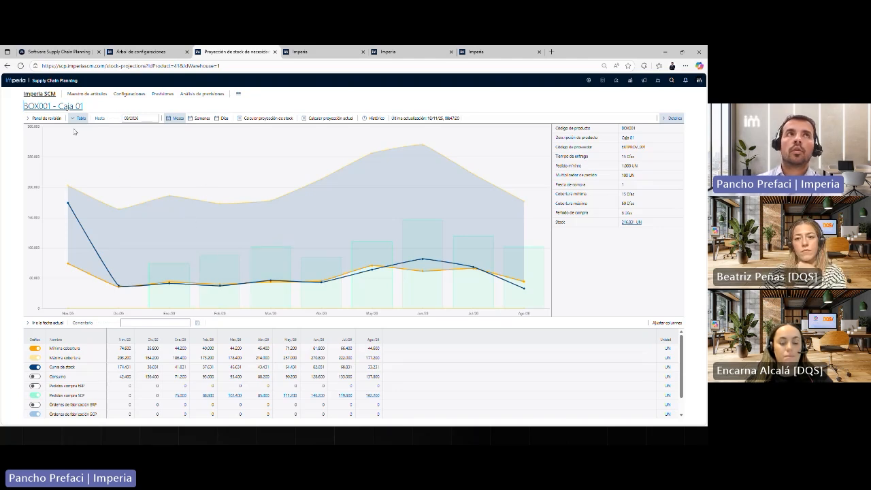
Step: Hide the Mínima cobertura, Máxima cobertura, Curva de stock and Pedidos compra SCP series in the projection chart
left_click(35, 348)
left_click(35, 357)
left_click(35, 367)
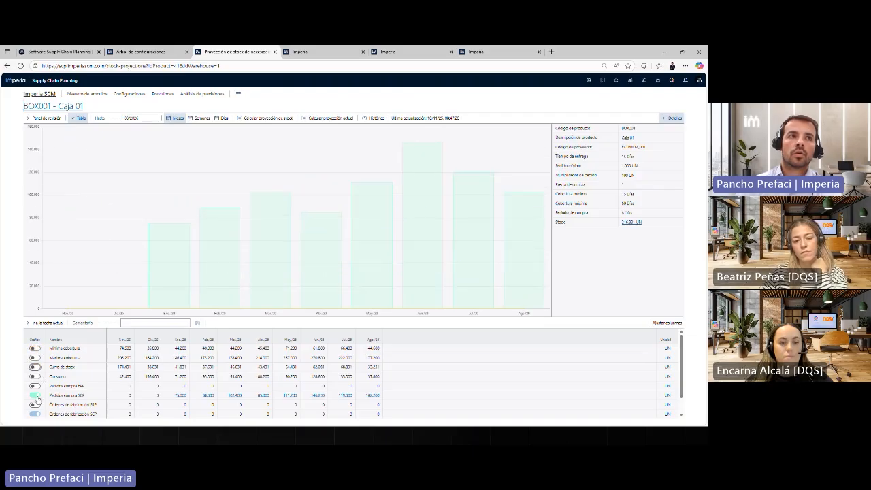
left_click(35, 395)
Step: Show Mínima cobertura, Máxima cobertura, Curva de stock and Pedidos compra SCP one by one in the projection chart
left_click(34, 348)
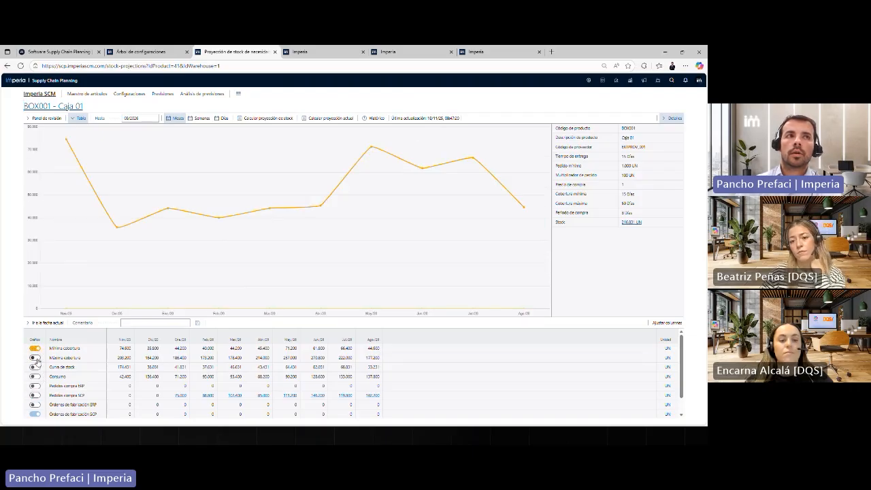
left_click(35, 357)
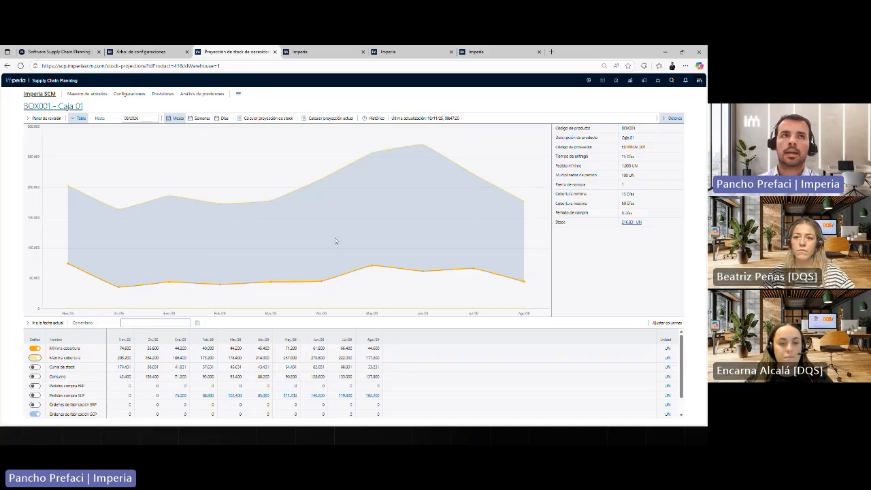
left_click(34, 367)
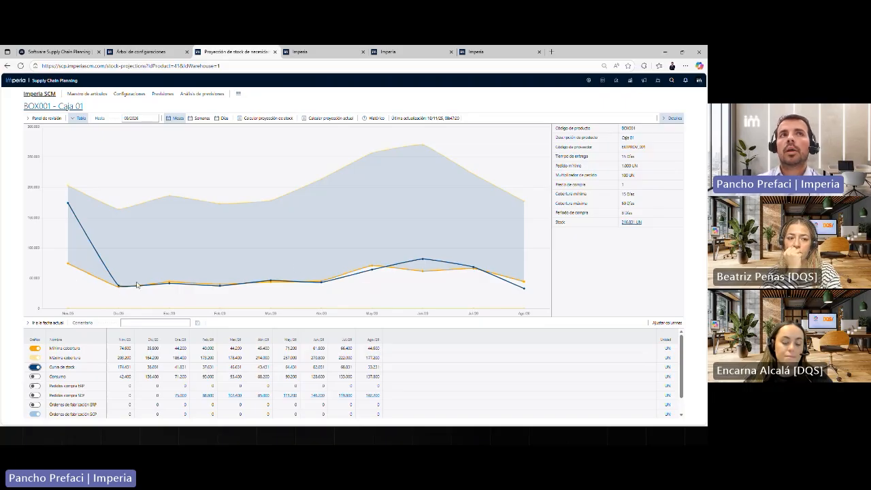
left_click(34, 396)
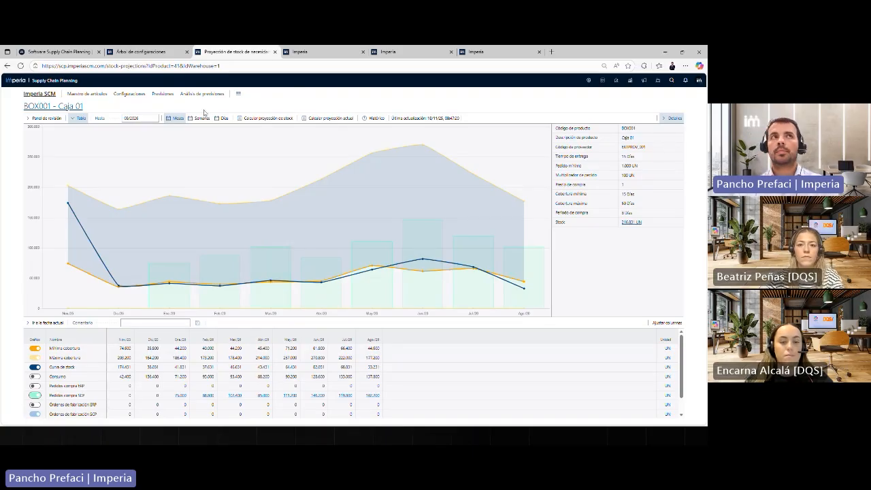
Step: Return to the Imperia home page, then minimise the browser to switch to the slide presentation
left_click(17, 82)
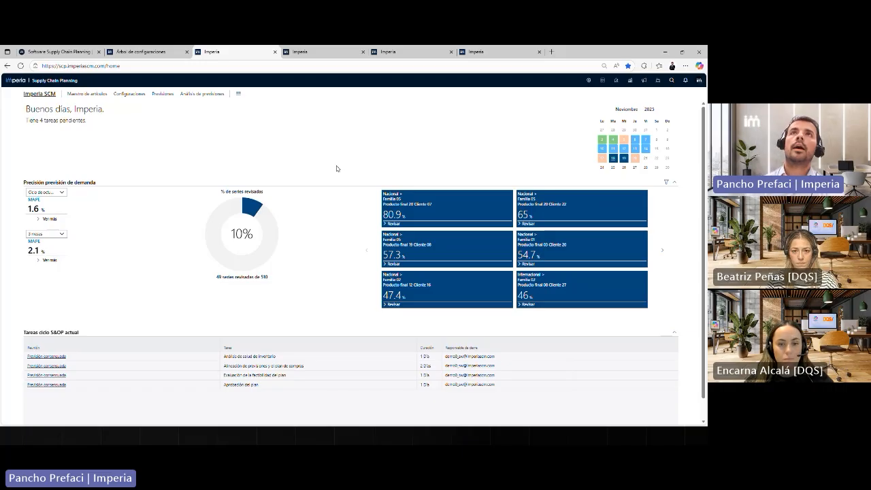
left_click(666, 53)
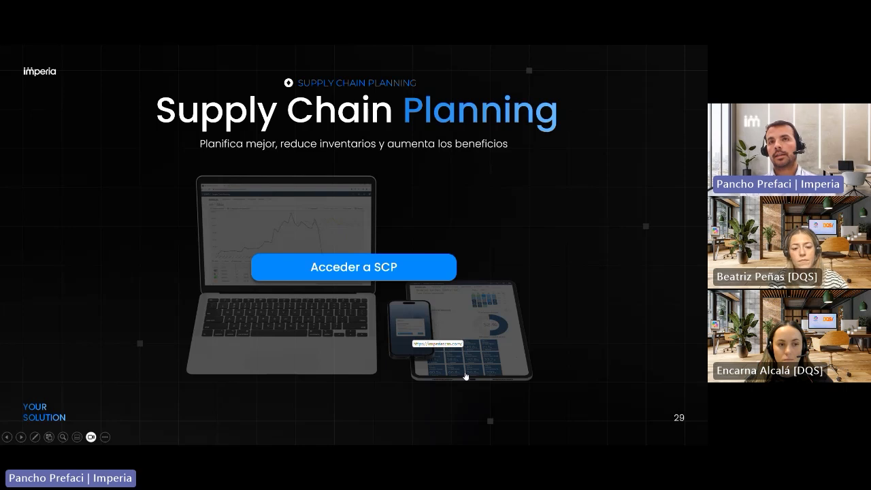
key("Right")
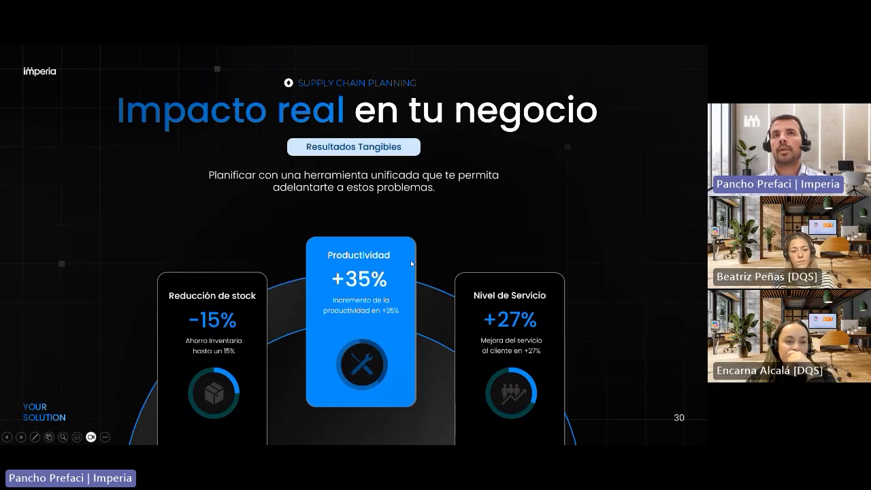
key("Right")
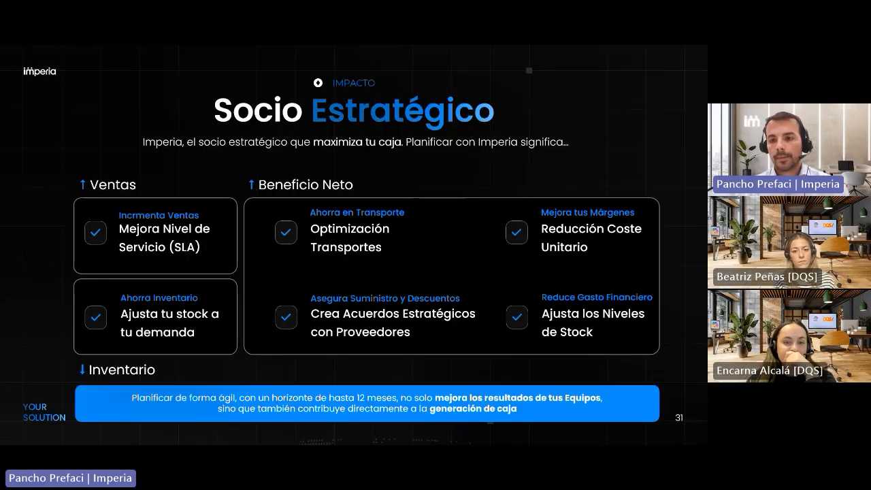